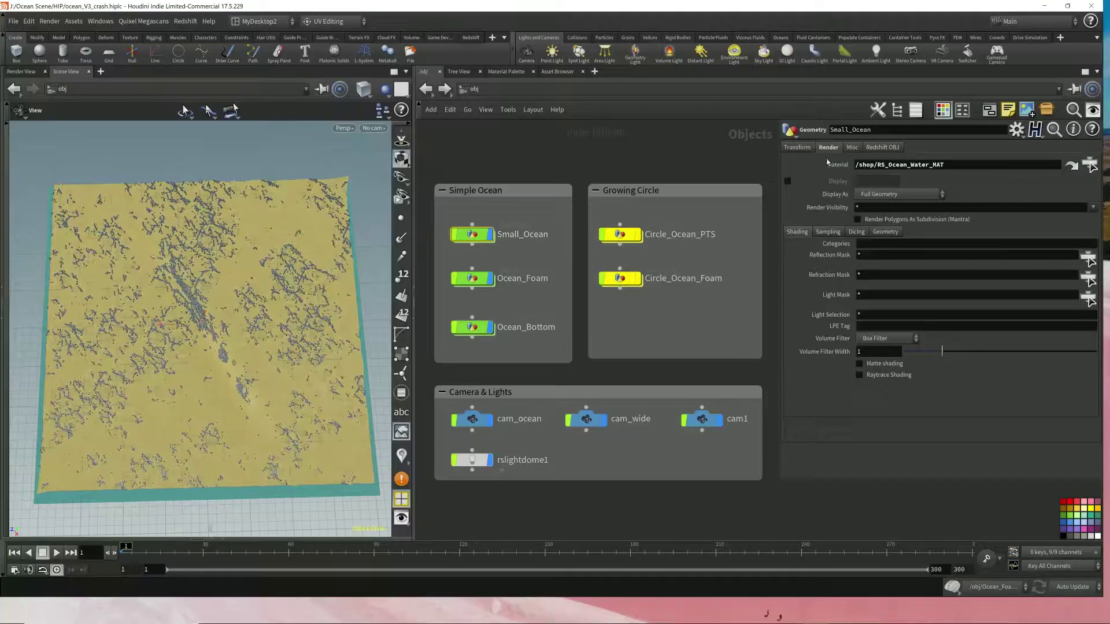
- Follow Small_Ocean's Material path to the RS_Ocean_Water_MAT material in /shop
{"action": "left_click", "coordinate": [878, 166]}
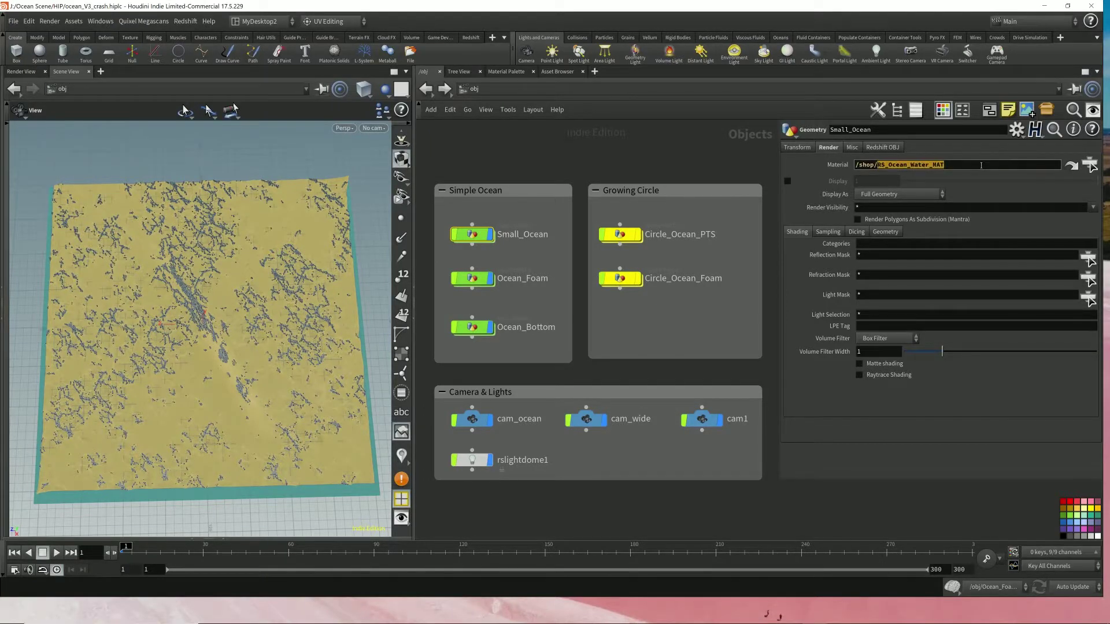
{"action": "left_click", "coordinate": [1089, 166]}
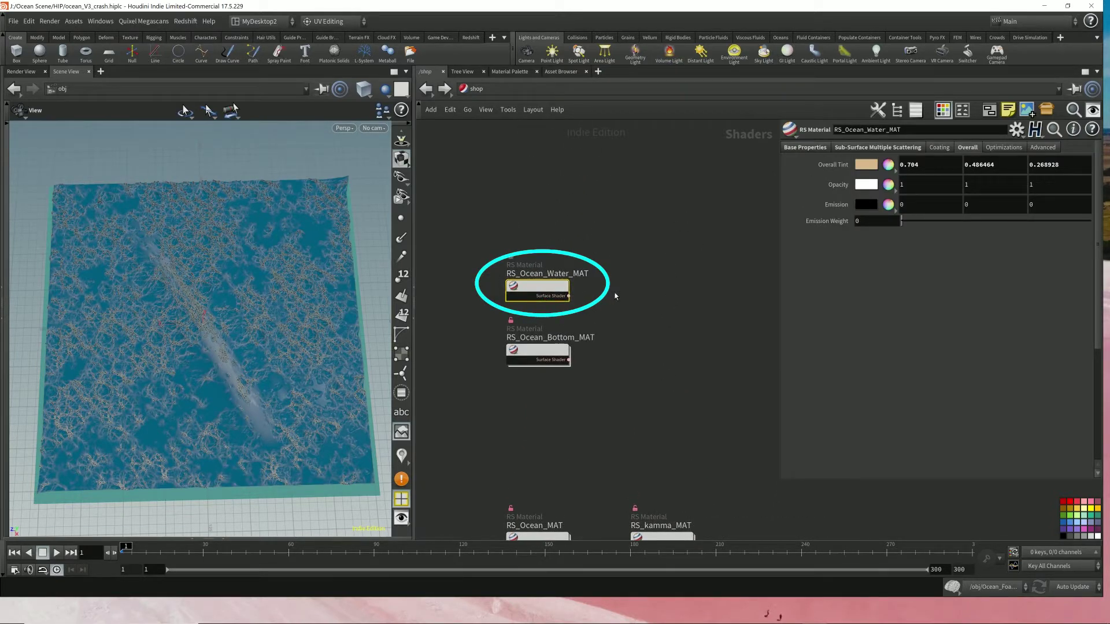
{"action": "double_click", "coordinate": [537, 292]}
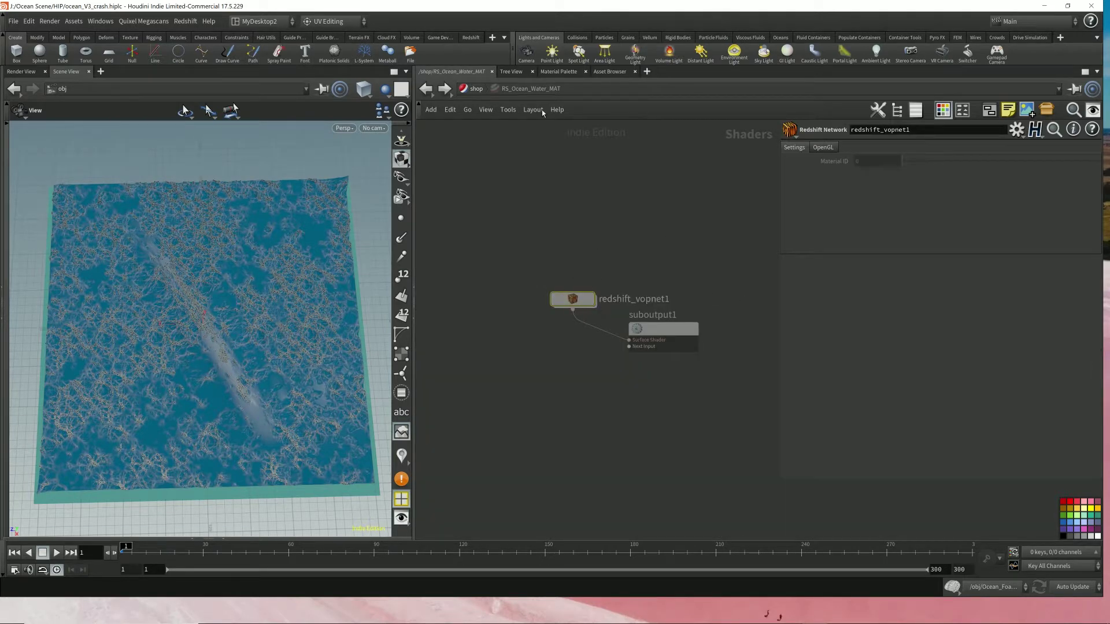
{"action": "left_click", "coordinate": [475, 89]}
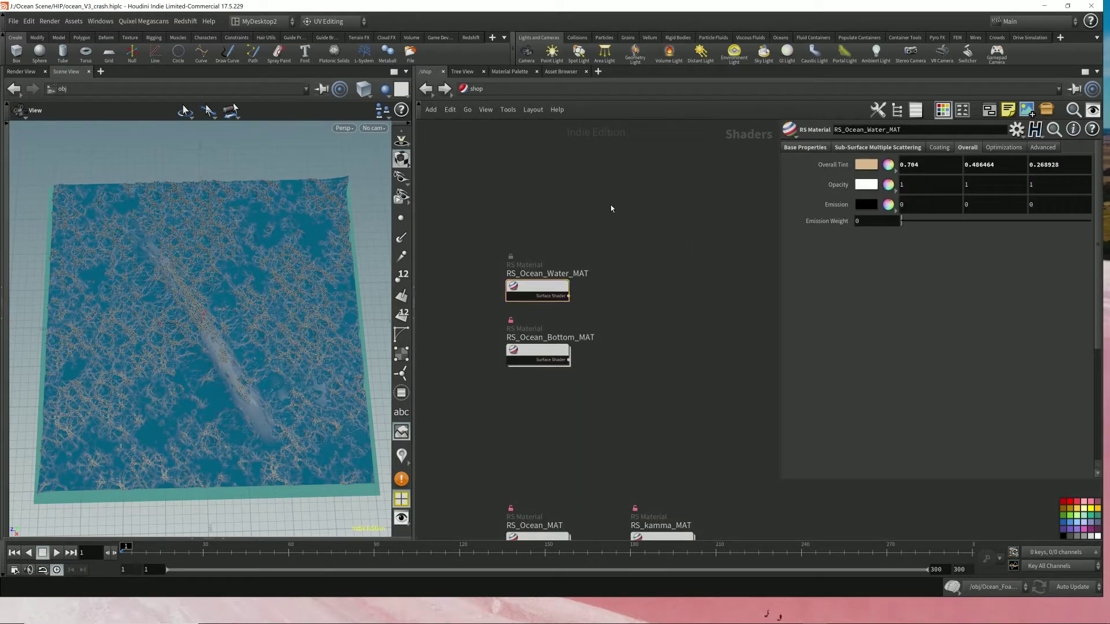
{"action": "key", "text": "Tab"}
{"action": "type", "text": "rs"}
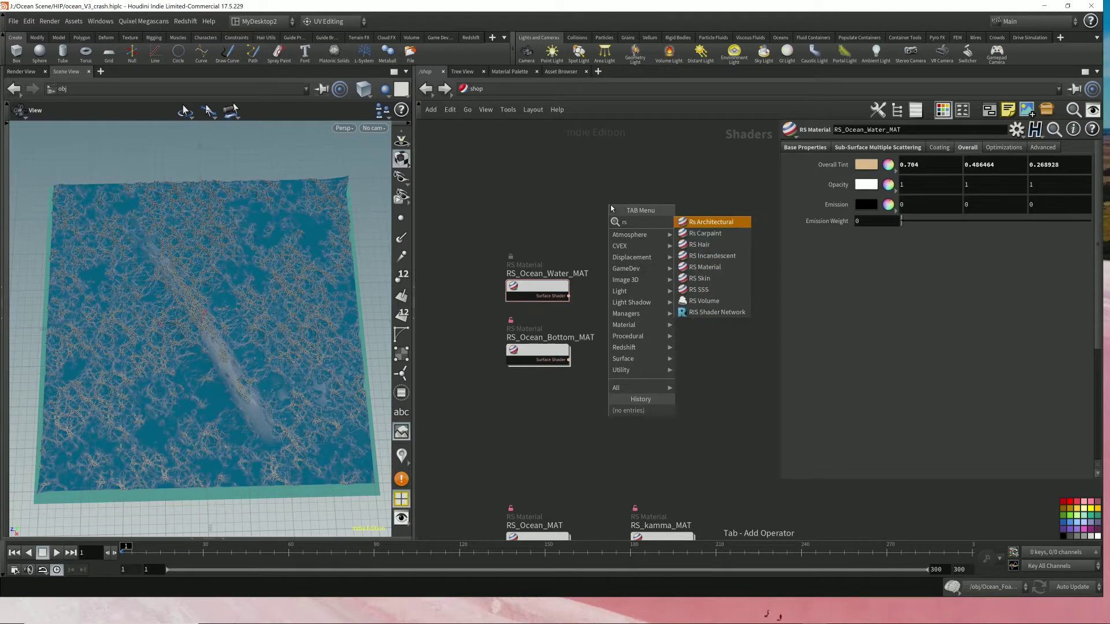
{"action": "key", "text": "Down"}
{"action": "key", "text": "Down"}
{"action": "key", "text": "Down"}
{"action": "key", "text": "Down"}
{"action": "key", "text": "Return"}
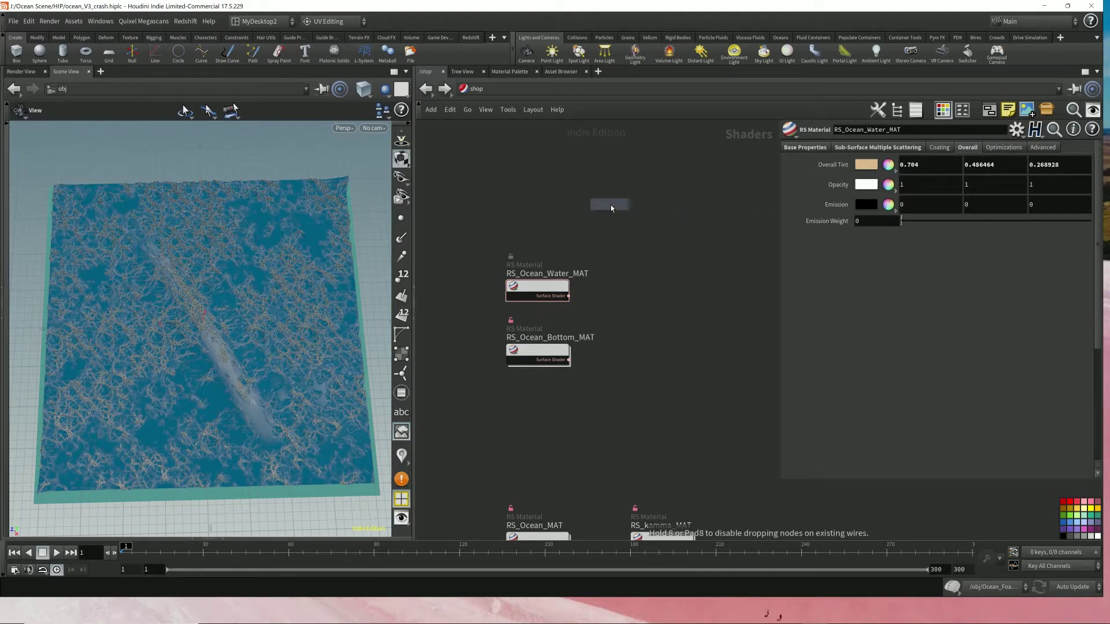
{"action": "left_click", "coordinate": [701, 270]}
{"action": "left_click", "coordinate": [879, 161]}
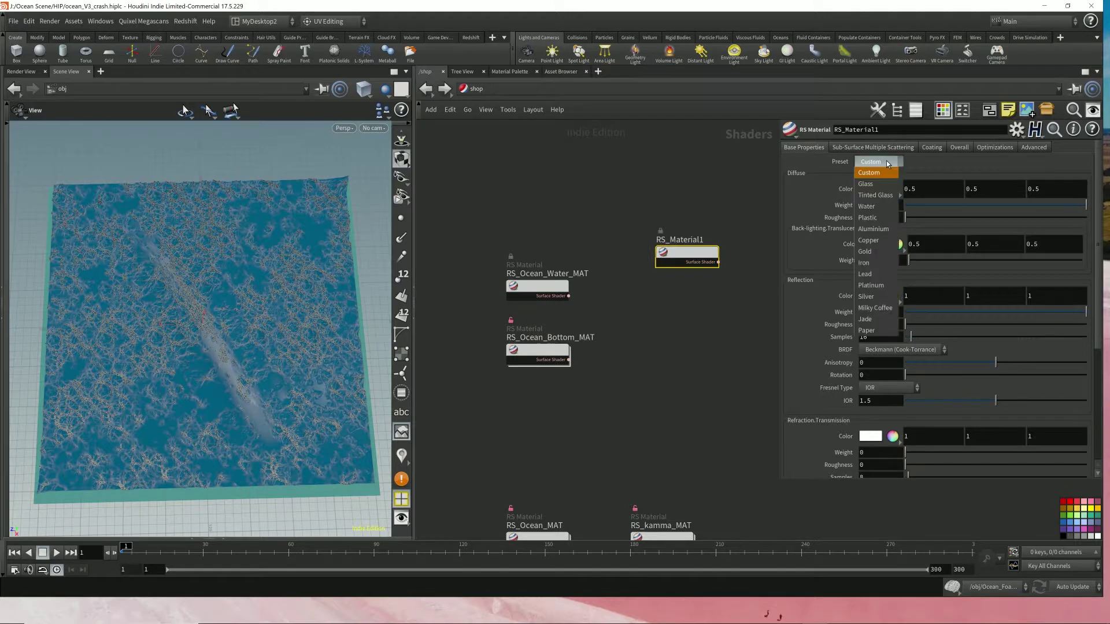
{"action": "left_click", "coordinate": [873, 212]}
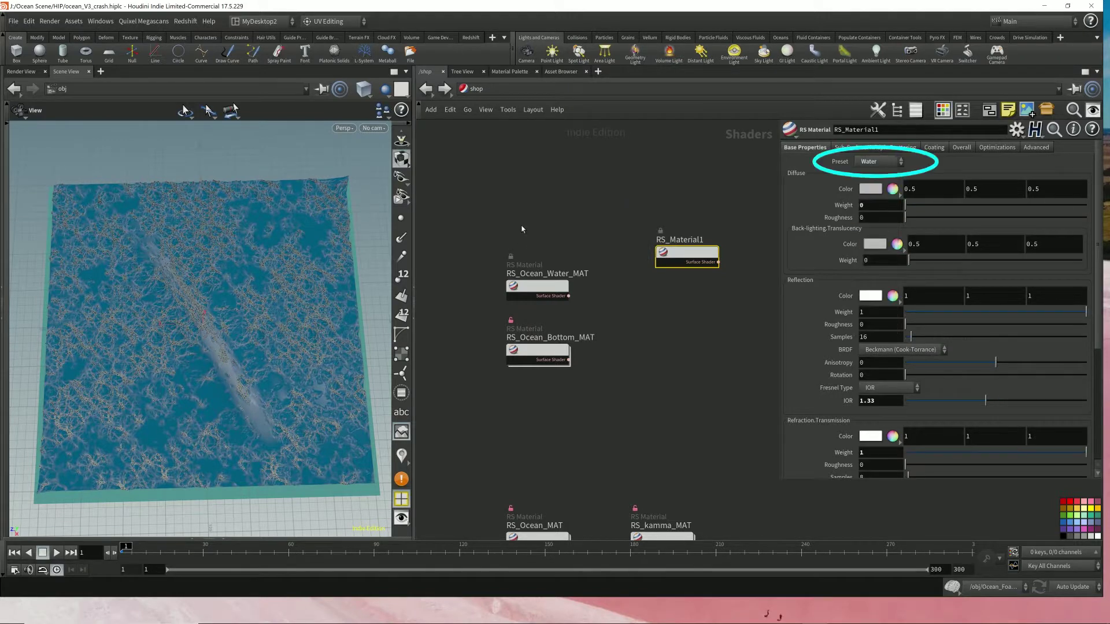
{"action": "left_click", "coordinate": [537, 289]}
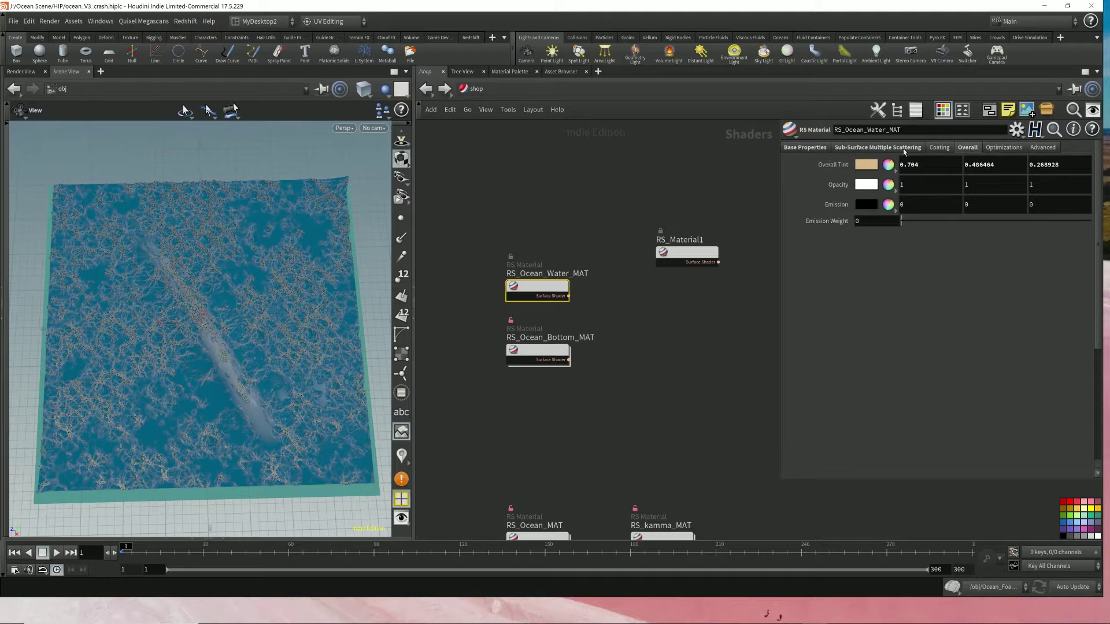
{"action": "left_click", "coordinate": [809, 148]}
{"action": "scroll", "coordinate": [890, 330], "scroll_direction": "down", "scroll_amount": 6}
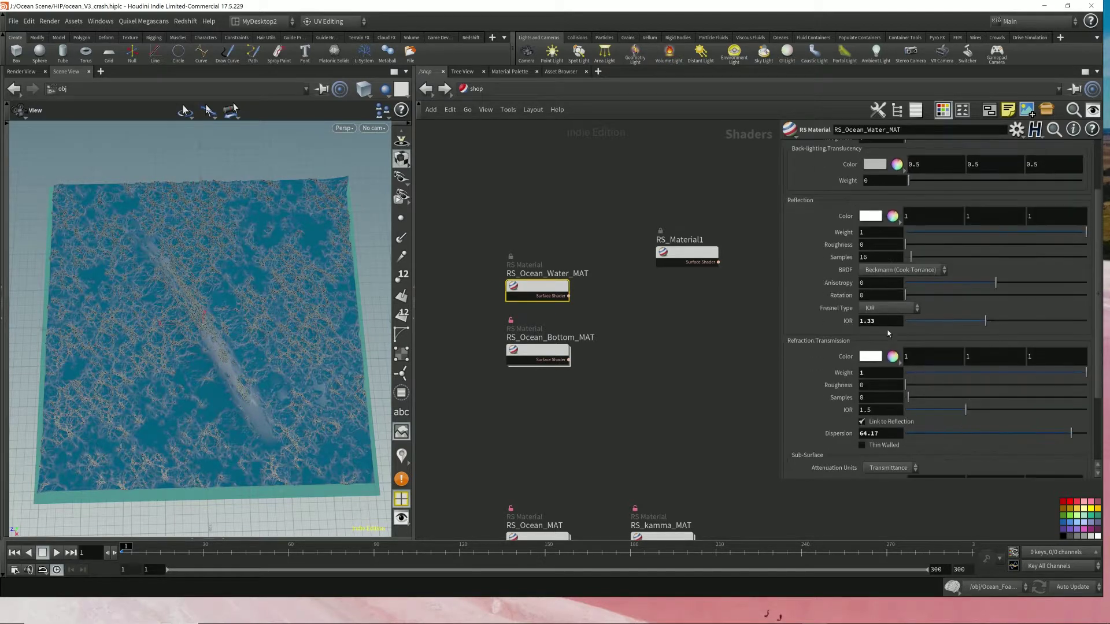
{"action": "scroll", "coordinate": [891, 329], "scroll_direction": "down", "scroll_amount": 1}
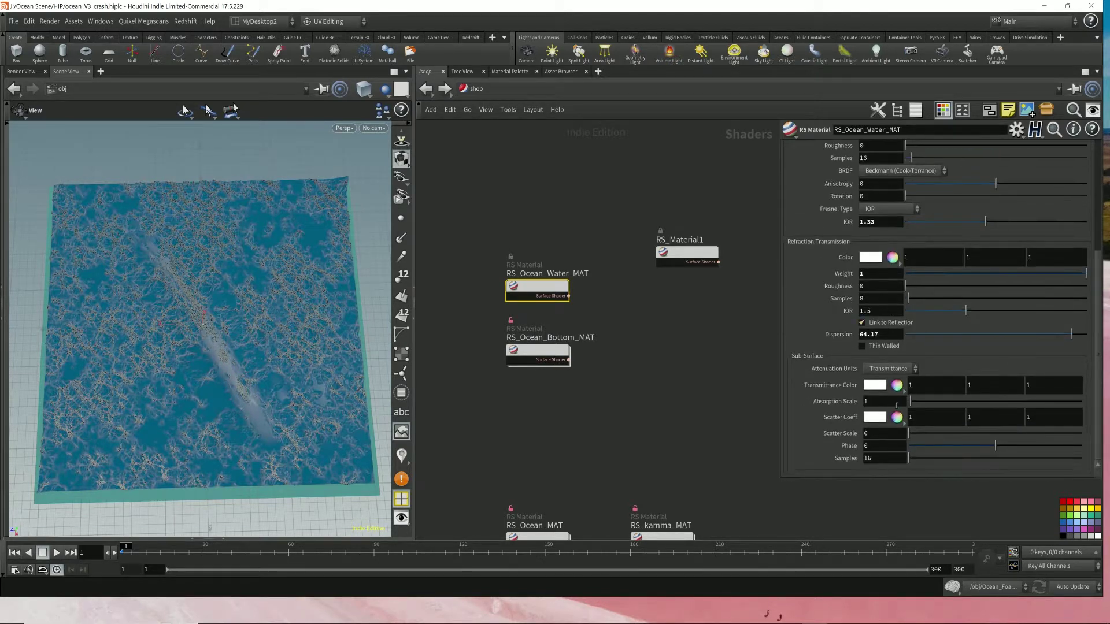
{"action": "scroll", "coordinate": [897, 331], "scroll_direction": "up", "scroll_amount": 8}
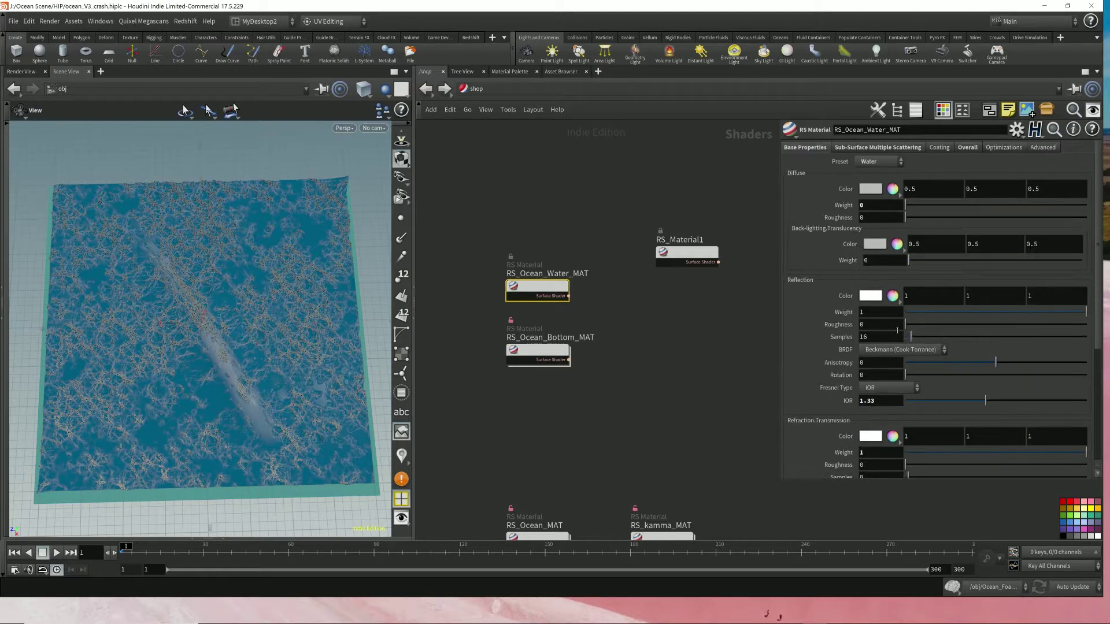
{"action": "left_click", "coordinate": [940, 148]}
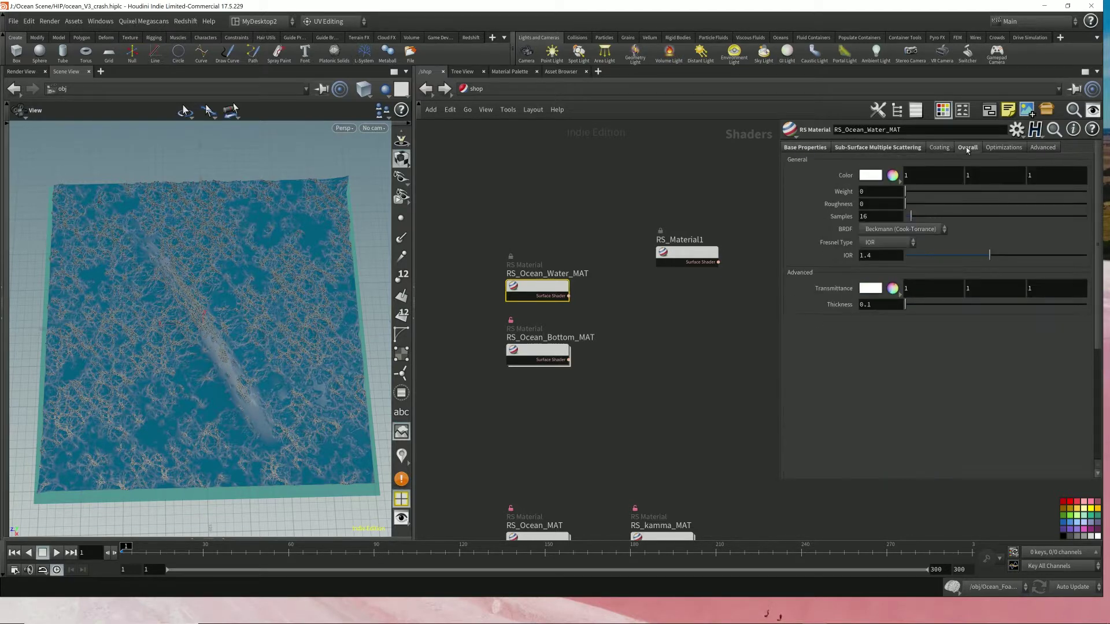
{"action": "left_click", "coordinate": [968, 148]}
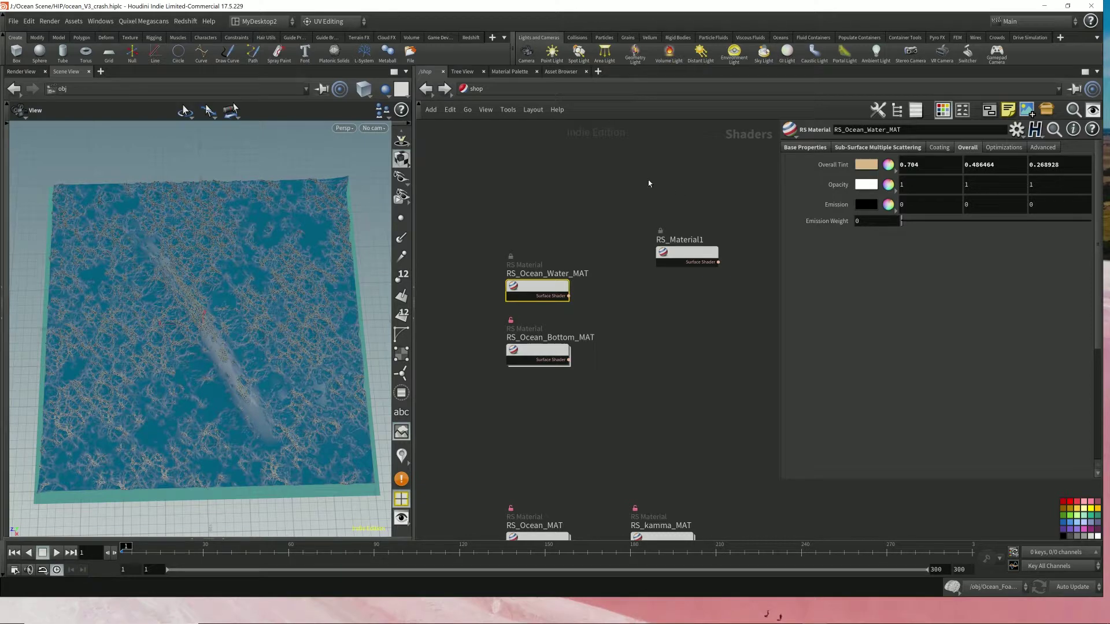
{"action": "left_click_drag", "start_coordinate": [648, 183], "coordinate": [719, 298]}
{"action": "key", "text": "Delete"}
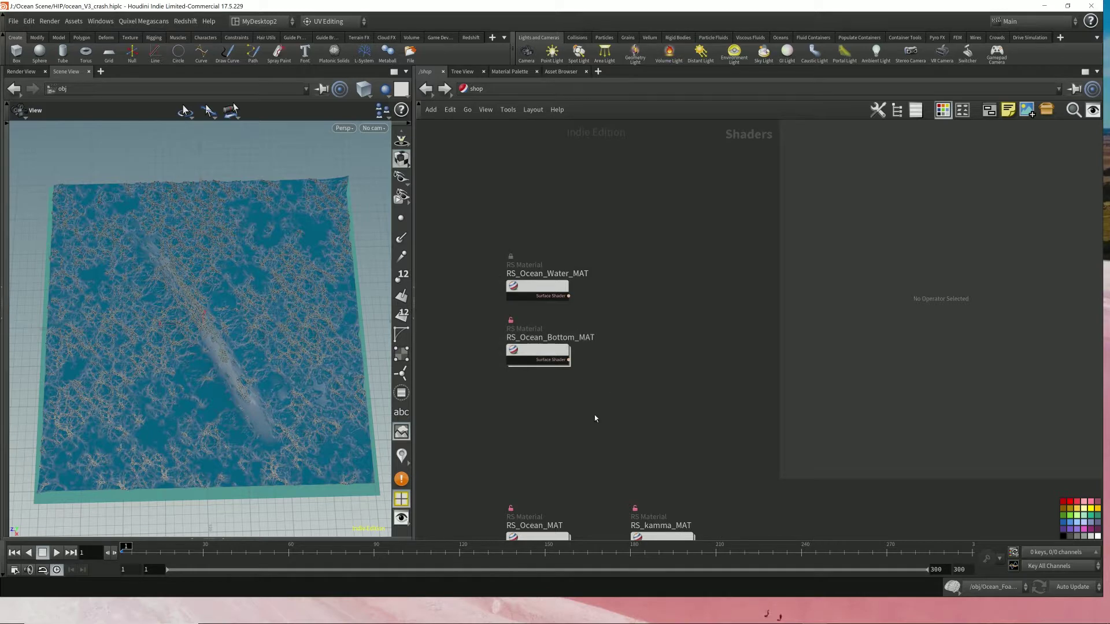
{"action": "mouse_move", "coordinate": [890, 615]}
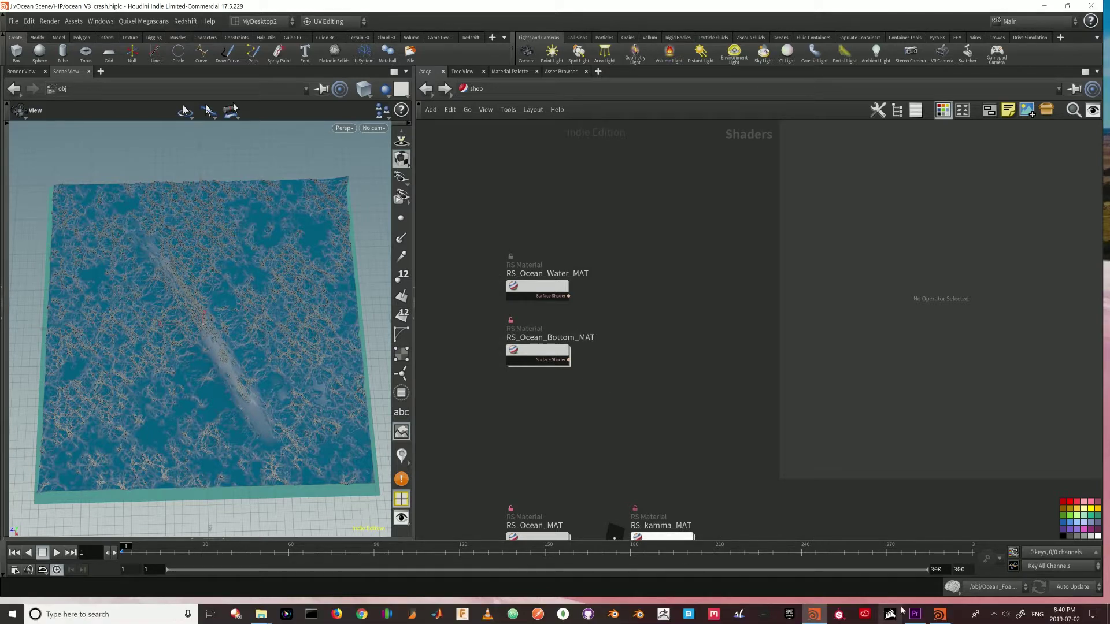
{"action": "left_click", "coordinate": [938, 615]}
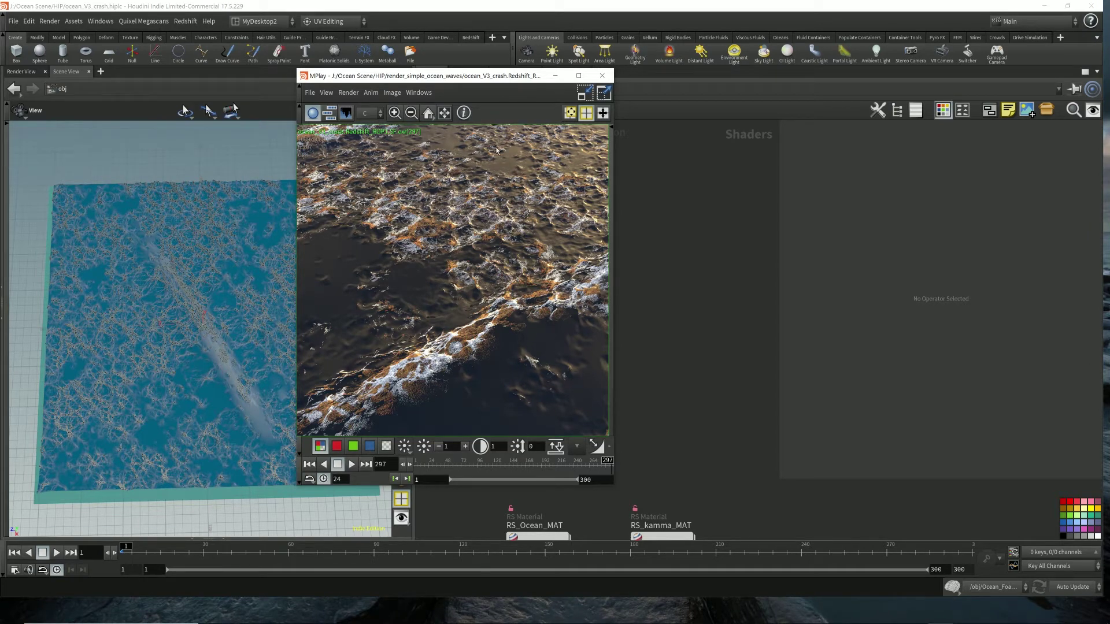
{"action": "left_click", "coordinate": [672, 253]}
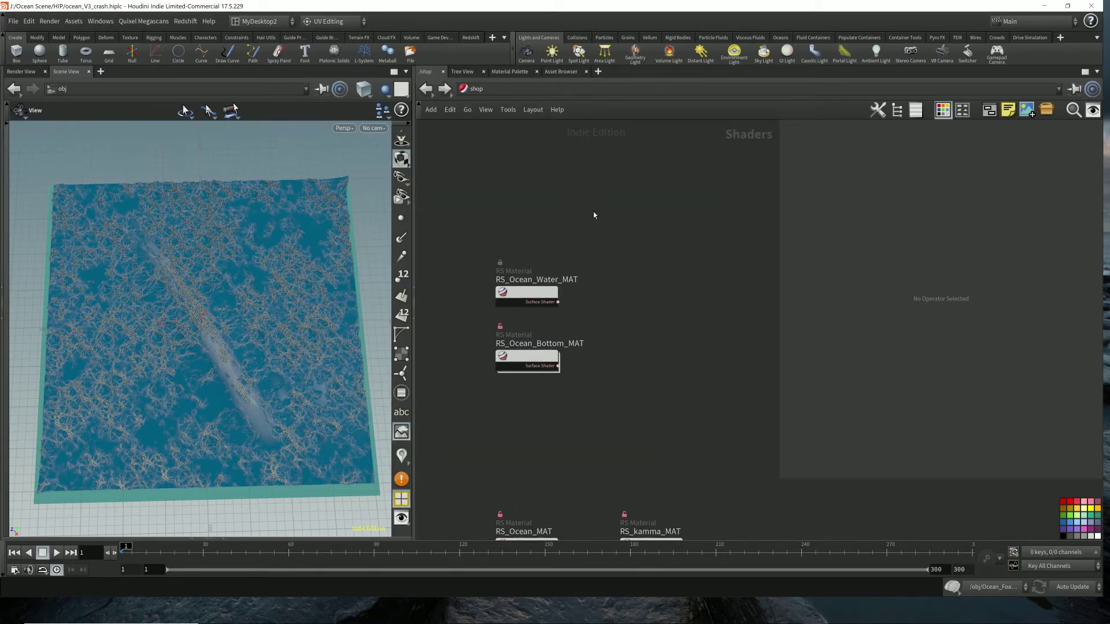
{"action": "scroll", "coordinate": [580, 214], "scroll_direction": "up", "scroll_amount": 3}
{"action": "left_click_drag", "start_coordinate": [650, 264], "coordinate": [495, 374]}
- Return to the /obj network and hide the Ocean_Foam object in the viewport
{"action": "left_click", "coordinate": [468, 91]}
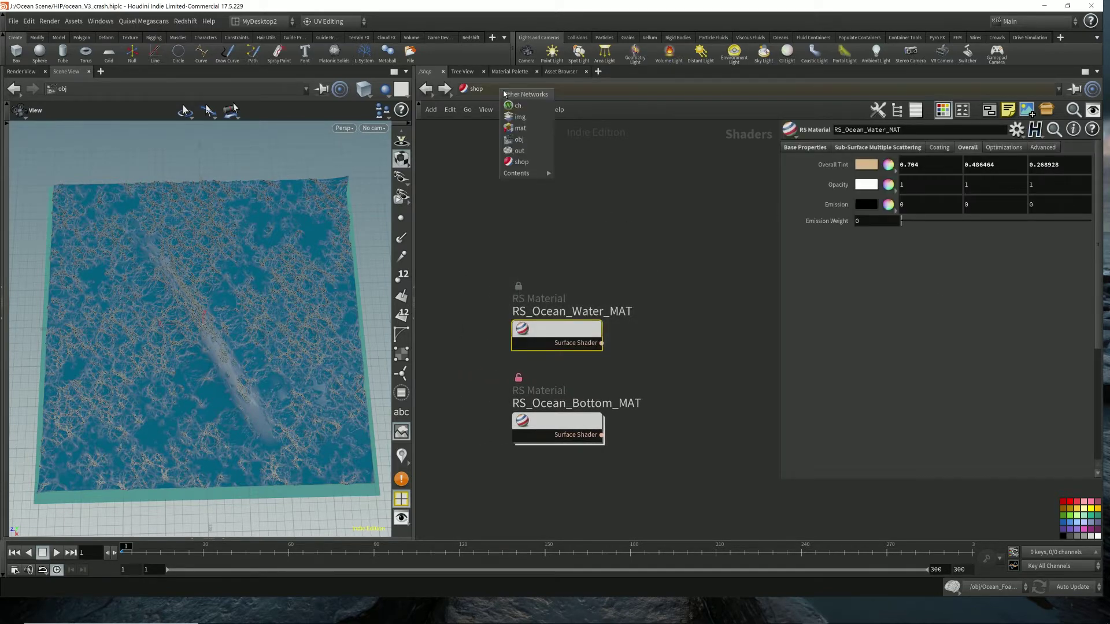
{"action": "left_click", "coordinate": [540, 140]}
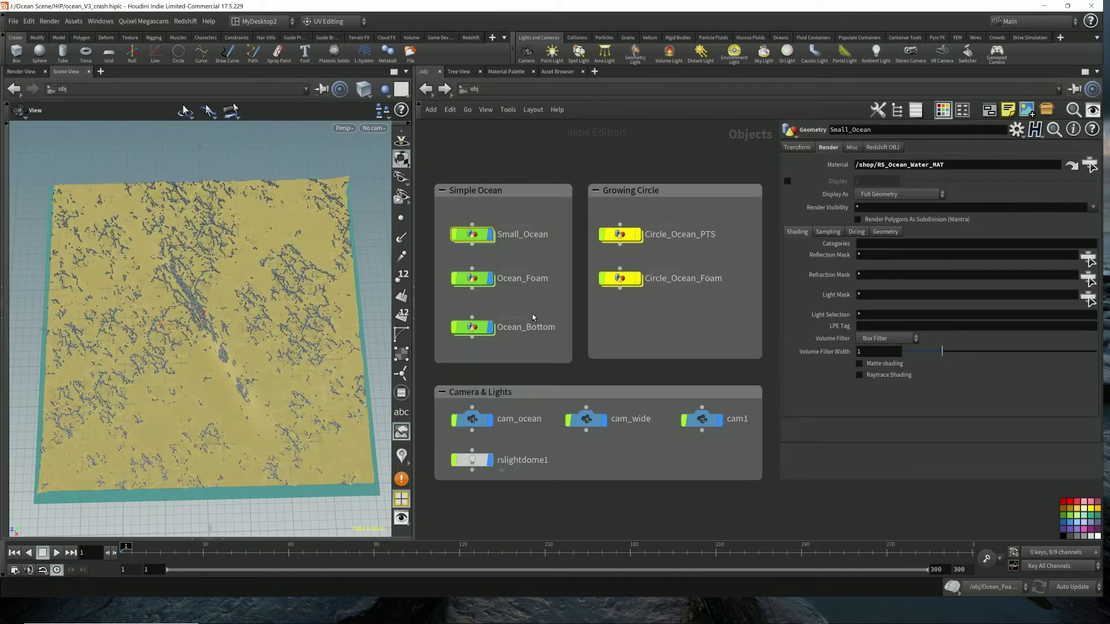
{"action": "left_click", "coordinate": [491, 278]}
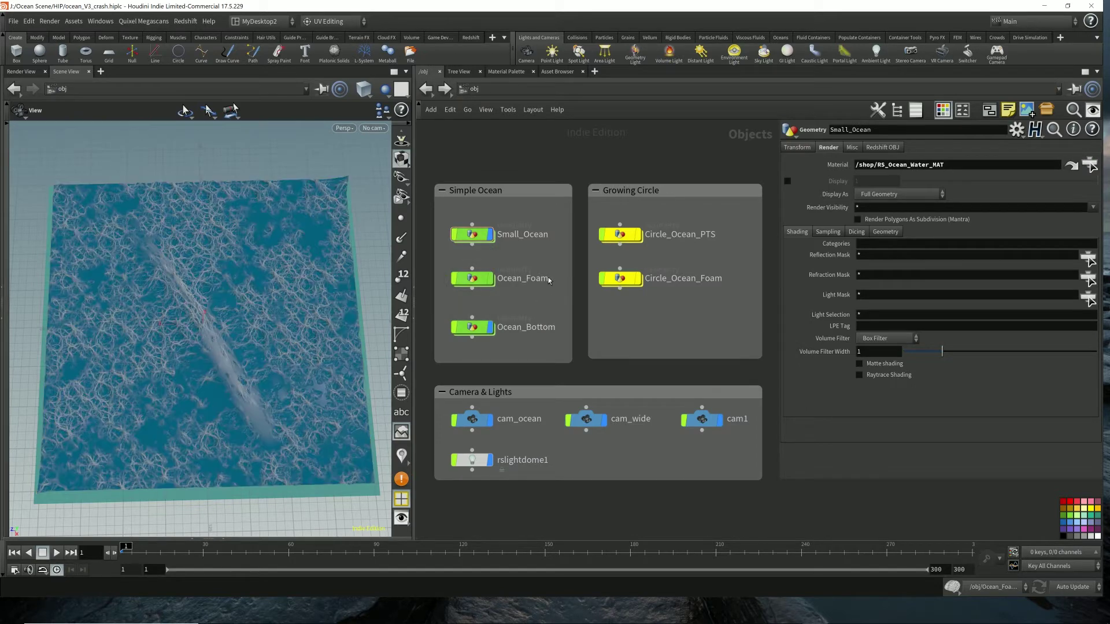
- Switch off the rslightdome1 dome light by unchecking On in its Light tab
{"action": "mouse_move", "coordinate": [492, 468]}
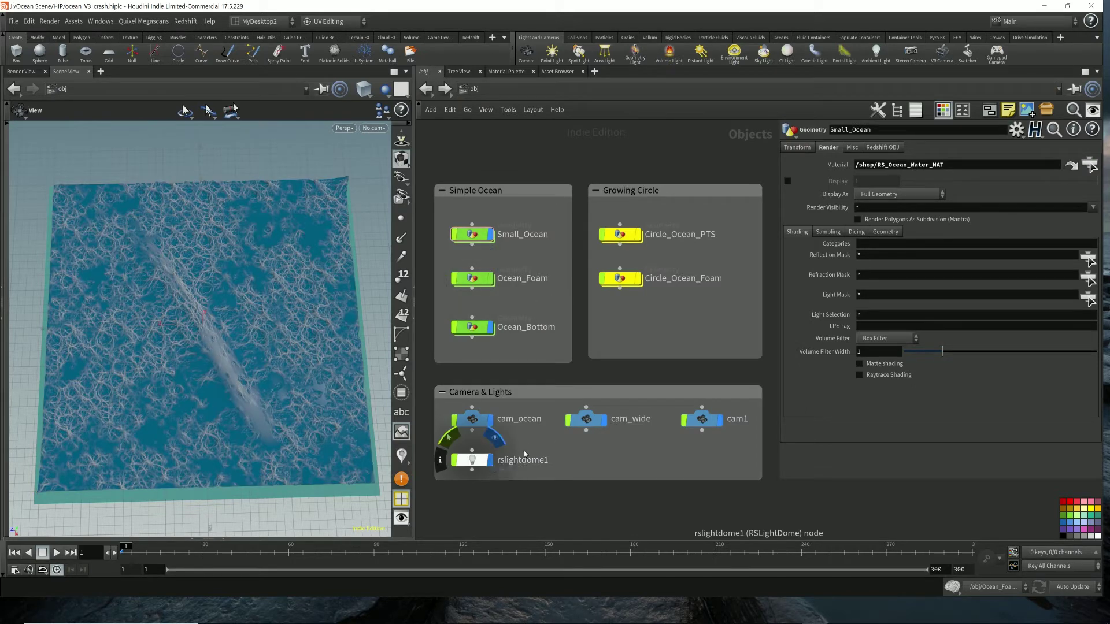
{"action": "left_click", "coordinate": [500, 469]}
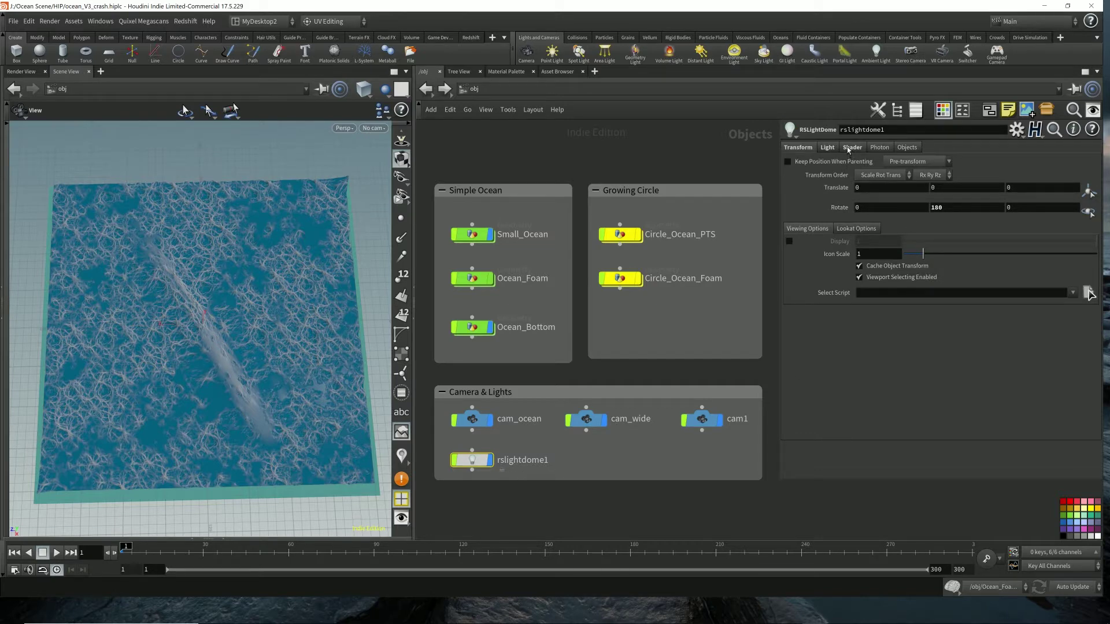
{"action": "left_click", "coordinate": [828, 148]}
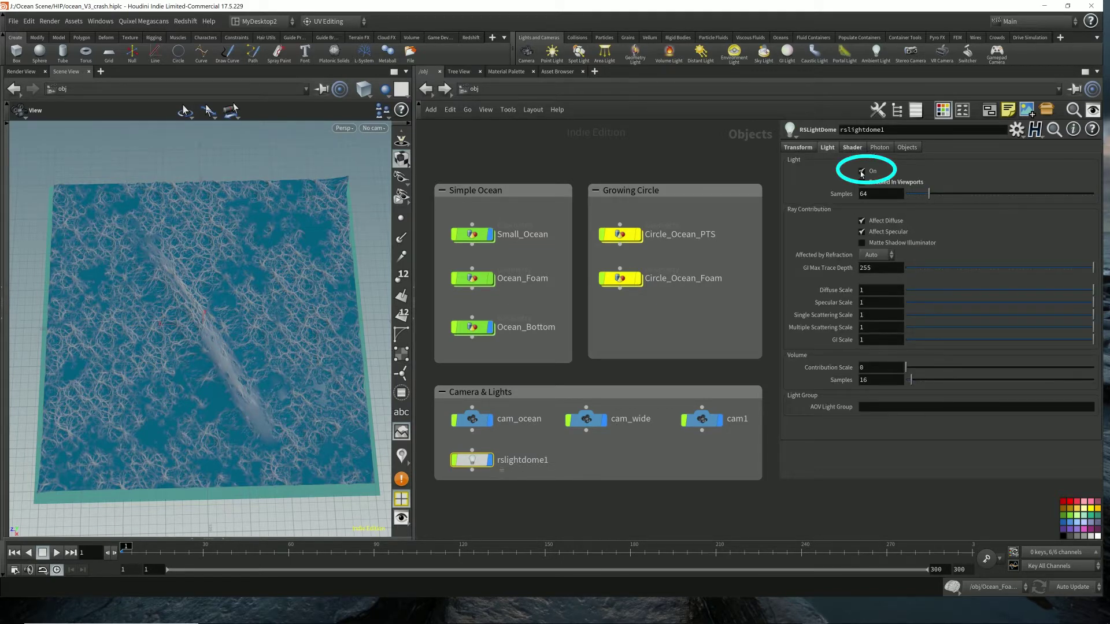
{"action": "left_click", "coordinate": [862, 172]}
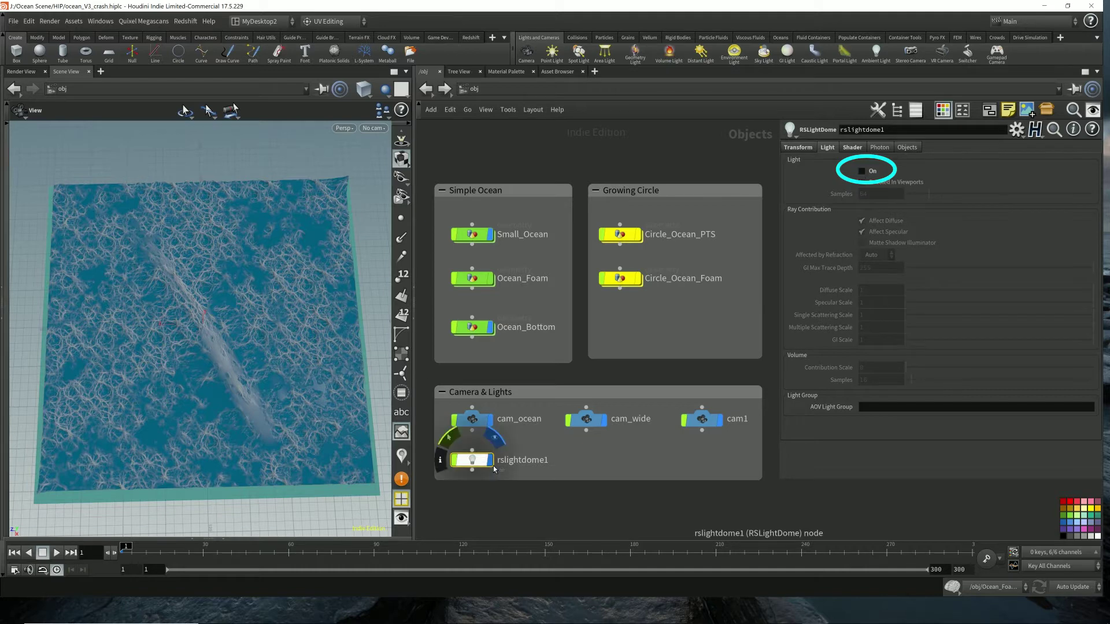
{"action": "left_click", "coordinate": [470, 37]}
- Add a new Redshift dome light, rslightdome2, and place it below the Camera & Lights box
{"action": "left_click", "coordinate": [268, 51]}
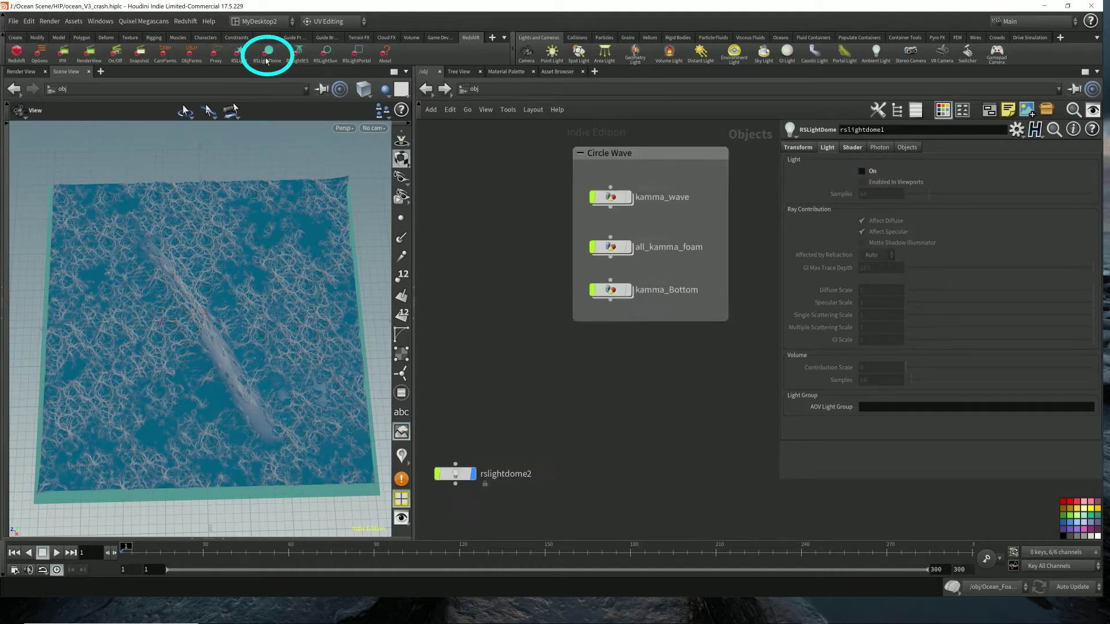
{"action": "middle_click_drag", "start_coordinate": [558, 399], "coordinate": [520, 399]}
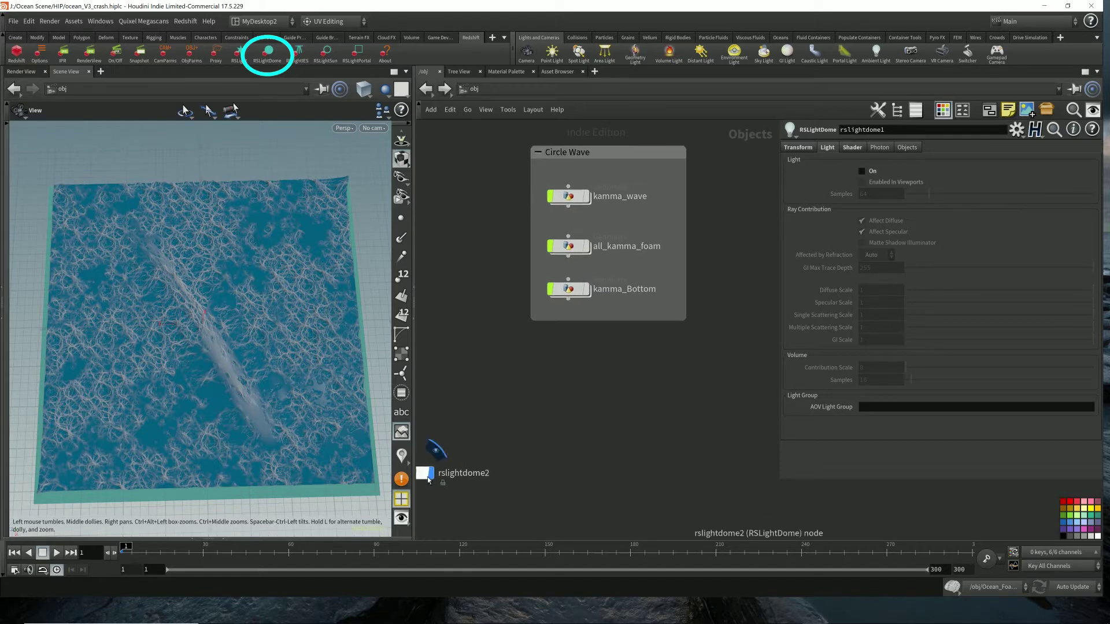
{"action": "left_click_drag", "start_coordinate": [436, 480], "coordinate": [503, 428]}
{"action": "middle_click_drag", "start_coordinate": [515, 360], "coordinate": [715, 326]}
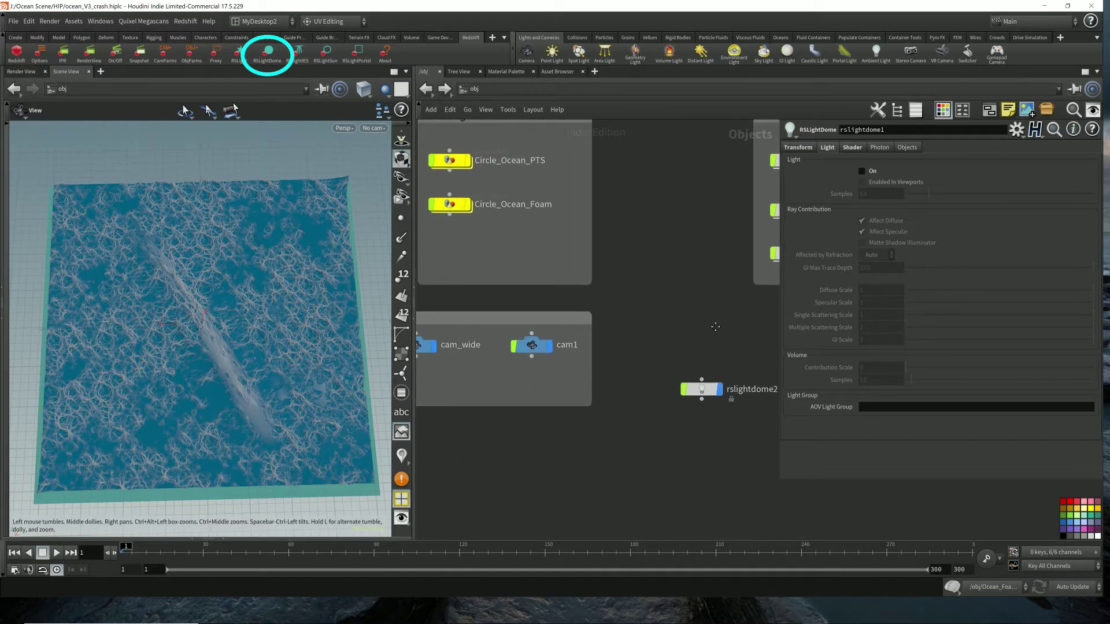
{"action": "left_click_drag", "start_coordinate": [701, 388], "coordinate": [460, 453]}
{"action": "middle_click_drag", "start_coordinate": [533, 438], "coordinate": [718, 467]}
{"action": "left_click_drag", "start_coordinate": [647, 489], "coordinate": [487, 474]}
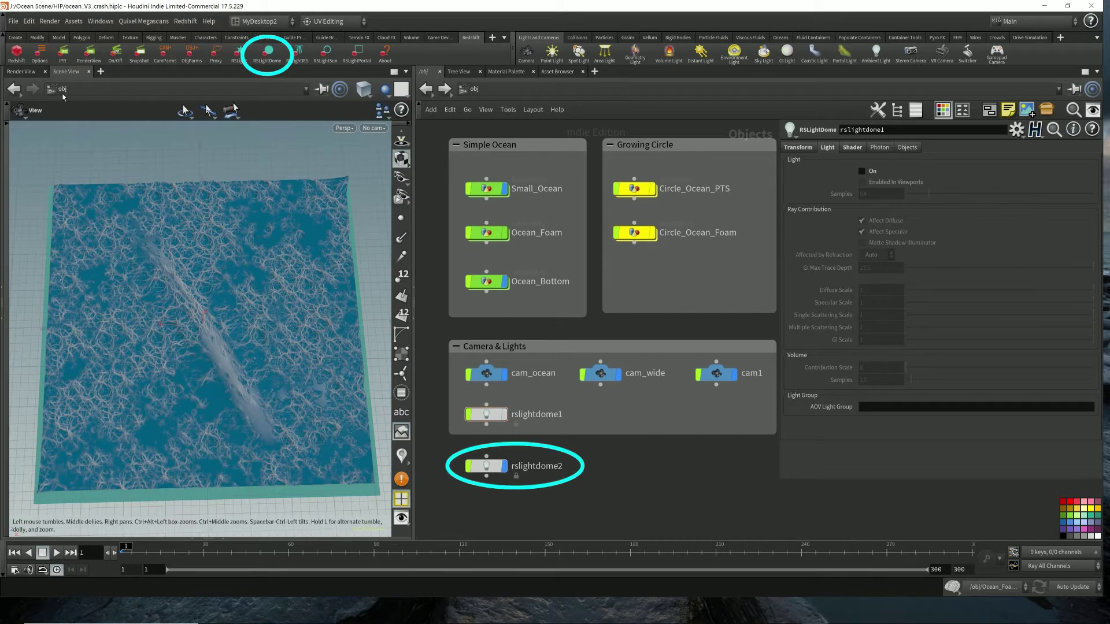
- Show the Redshift render view and set its render camera to /obj/cam1
{"action": "left_click", "coordinate": [24, 72]}
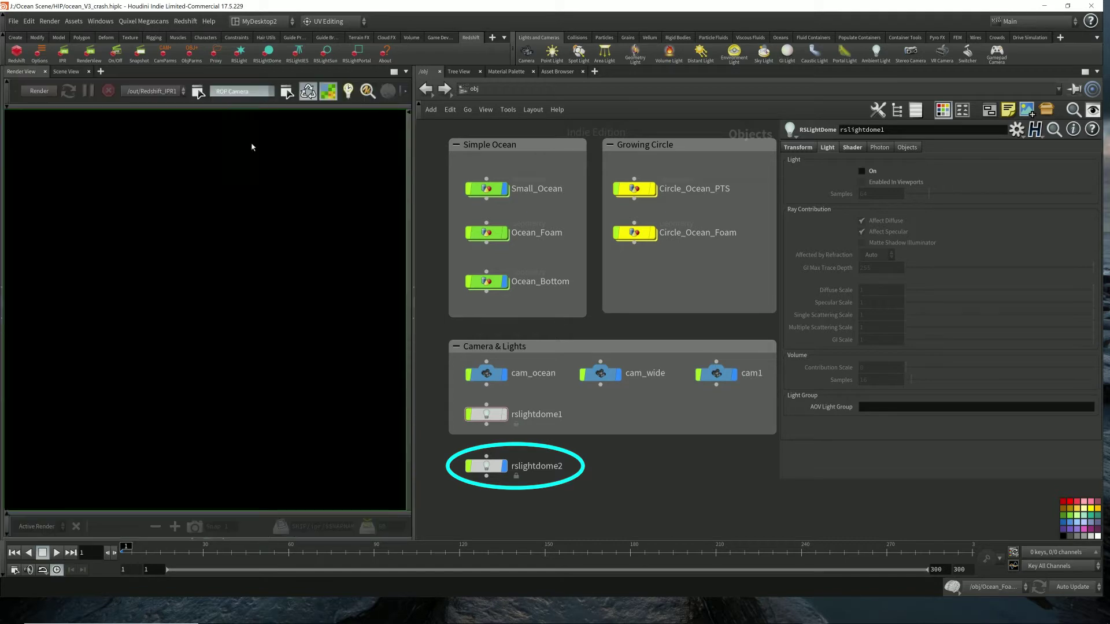
{"action": "left_click", "coordinate": [242, 91]}
{"action": "left_click", "coordinate": [234, 119]}
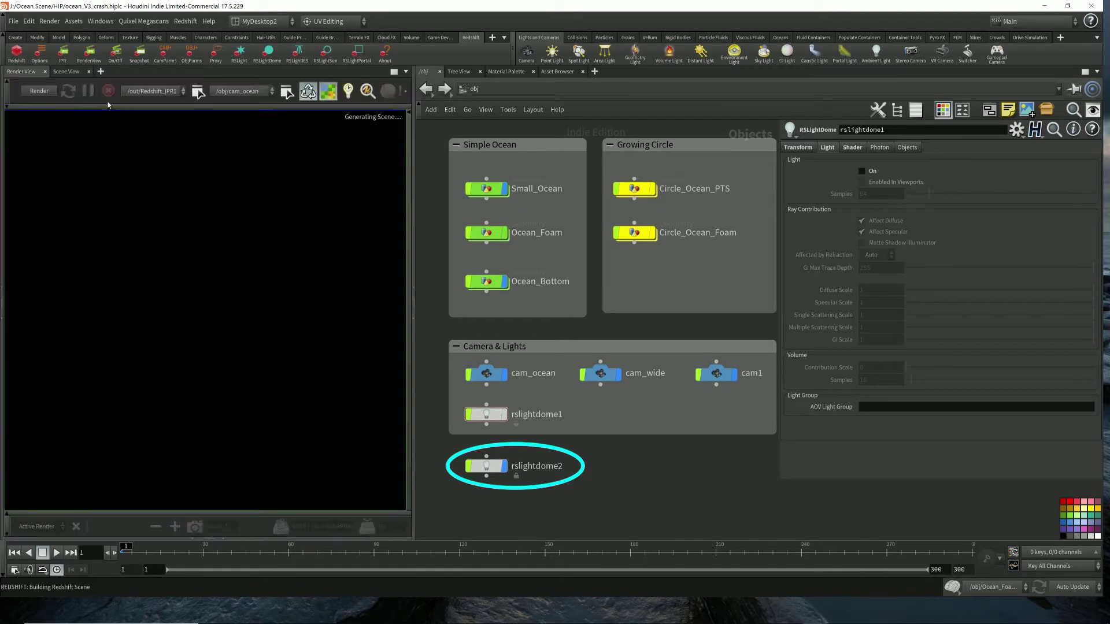
{"action": "left_click", "coordinate": [243, 91]}
{"action": "left_click", "coordinate": [237, 141]}
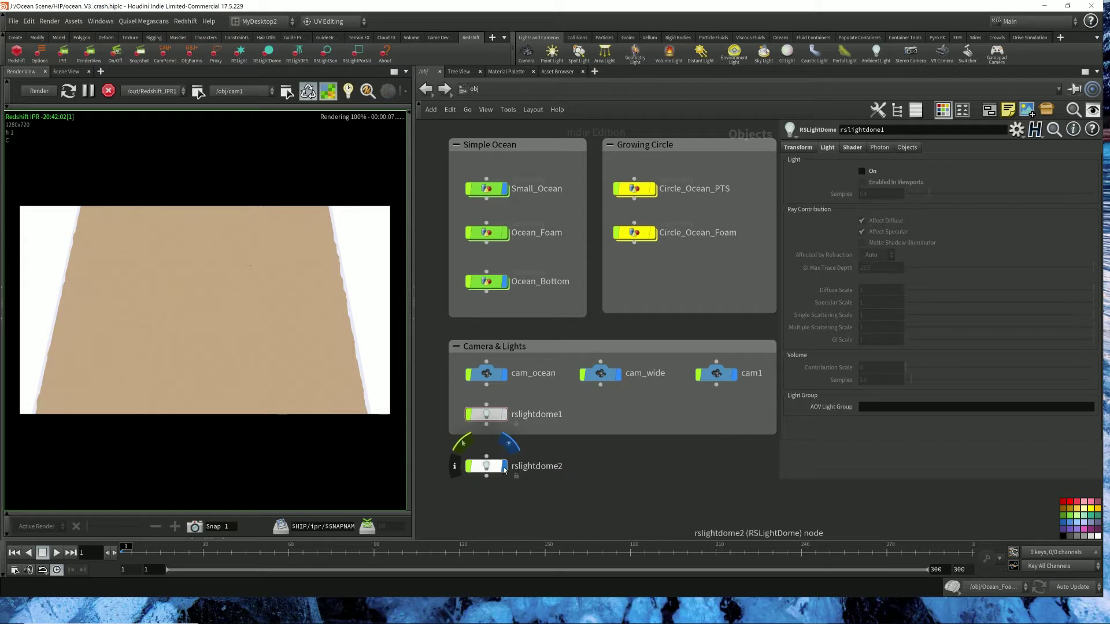
- Delete the rslightdome2 node and tick On for rslightdome1 to relight the ocean
{"action": "left_click_drag", "start_coordinate": [536, 493], "coordinate": [466, 456]}
{"action": "key", "text": "Delete"}
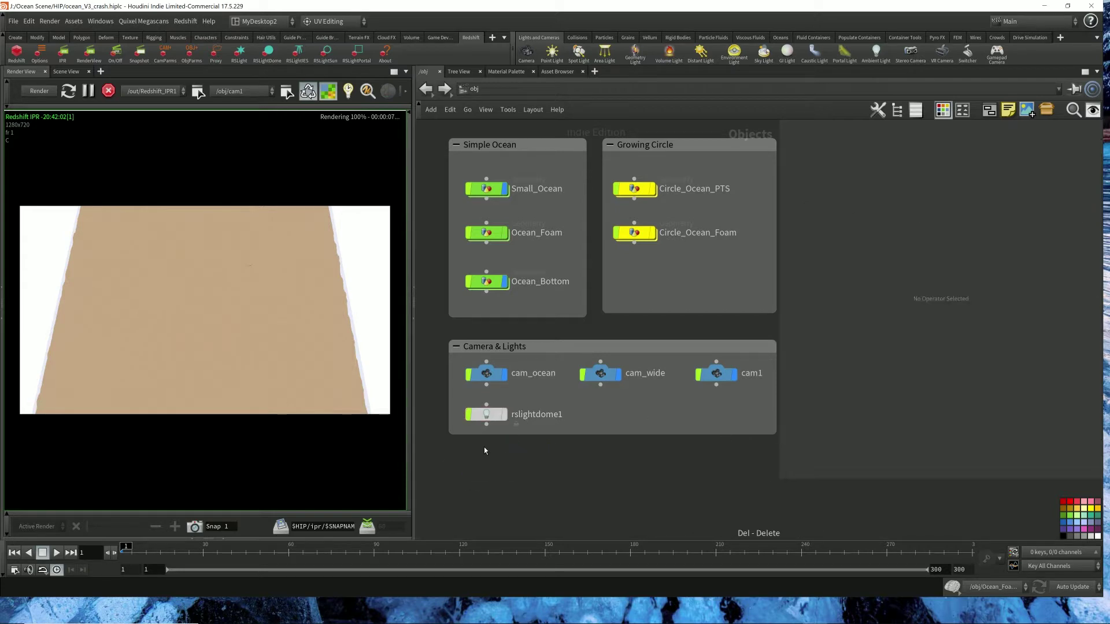
{"action": "left_click", "coordinate": [492, 416]}
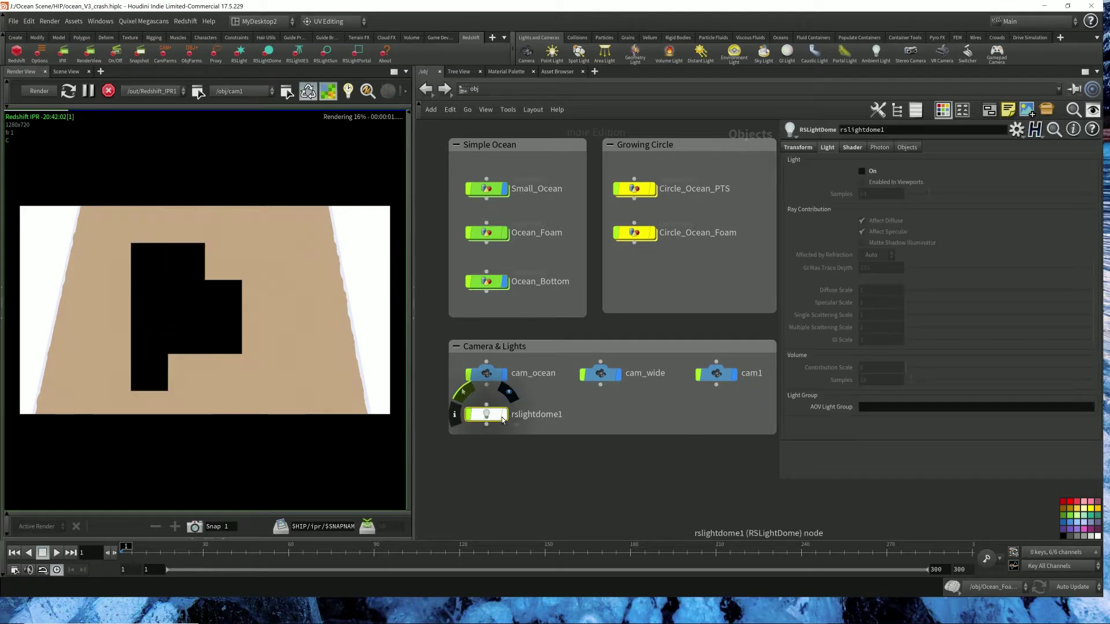
{"action": "left_click", "coordinate": [862, 171]}
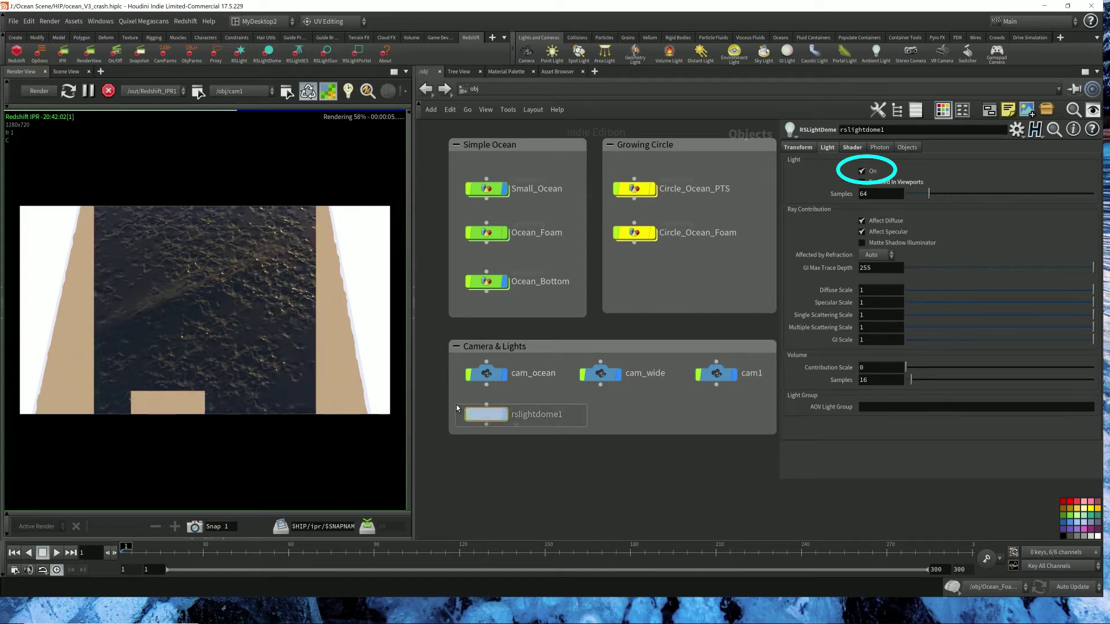
- Check rslightdome1's cape_hill_4k.hdr Dome Map, then view its Transform settings with Y rotation 180
{"action": "left_click", "coordinate": [852, 147]}
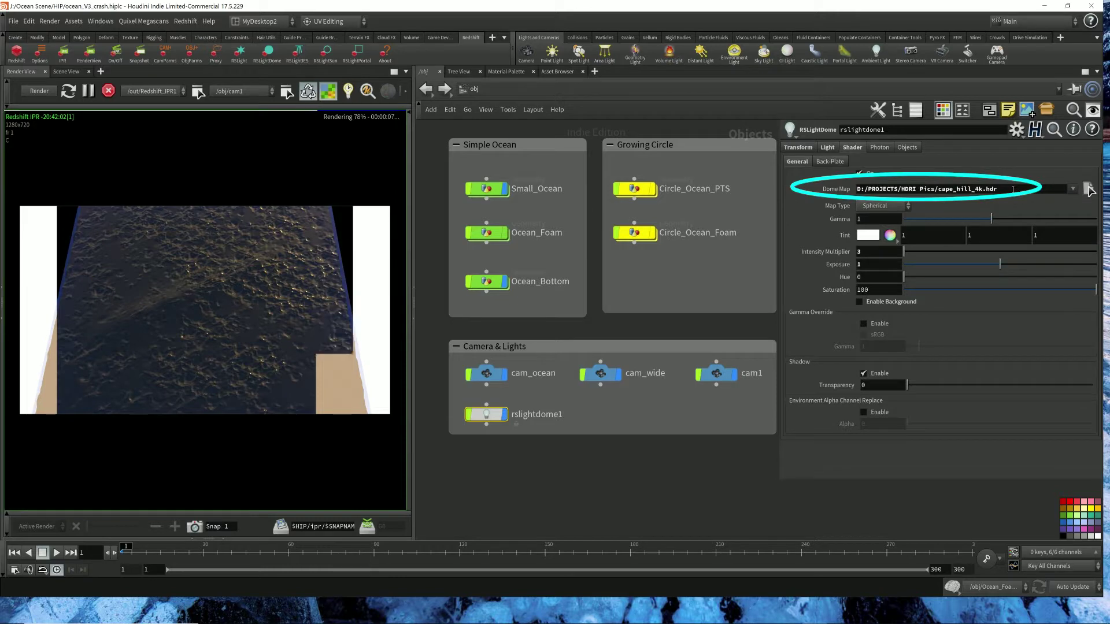
{"action": "left_click", "coordinate": [913, 189]}
{"action": "left_click", "coordinate": [1088, 190]}
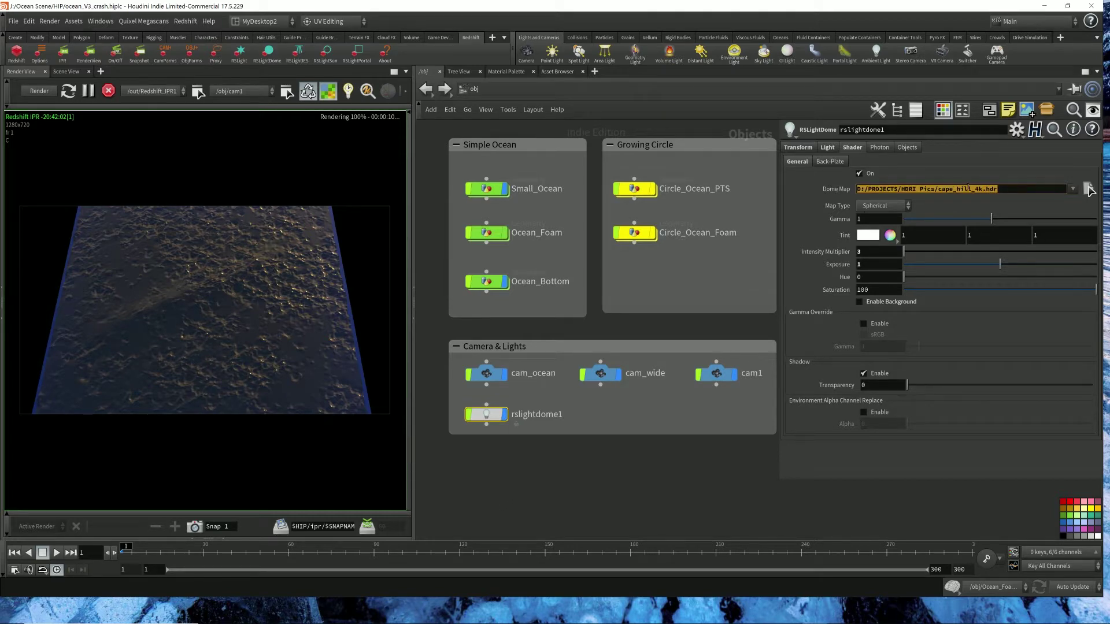
{"action": "left_click", "coordinate": [797, 146]}
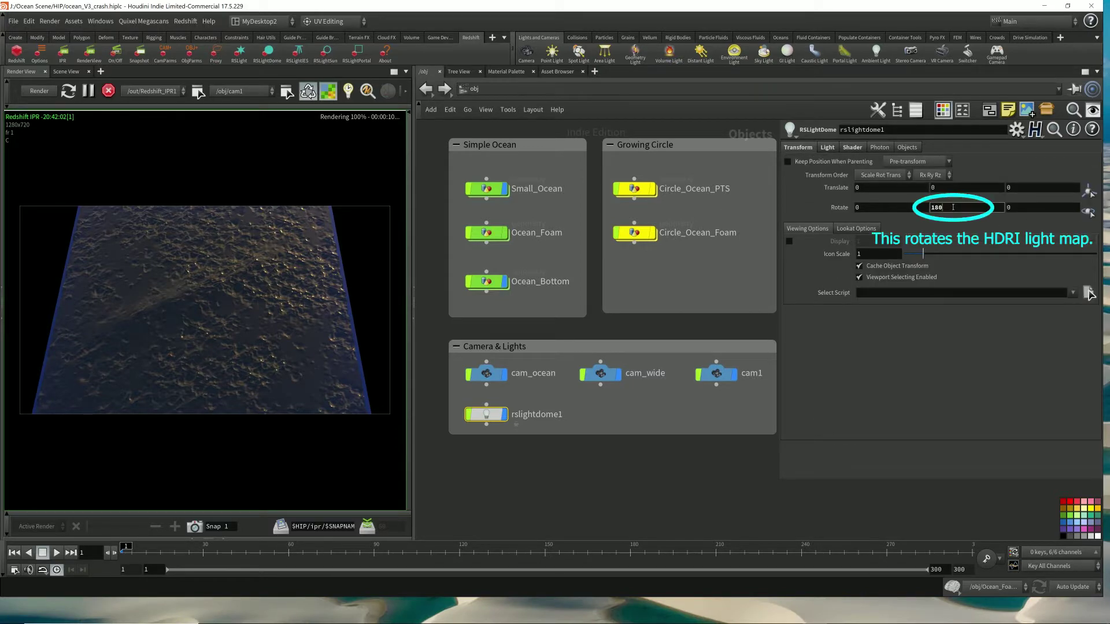
- Change the dome light's Rotate Y from 180 to 193, then select Ocean_Bottom
{"action": "middle_click_drag", "start_coordinate": [952, 206], "coordinate": [990, 183]}
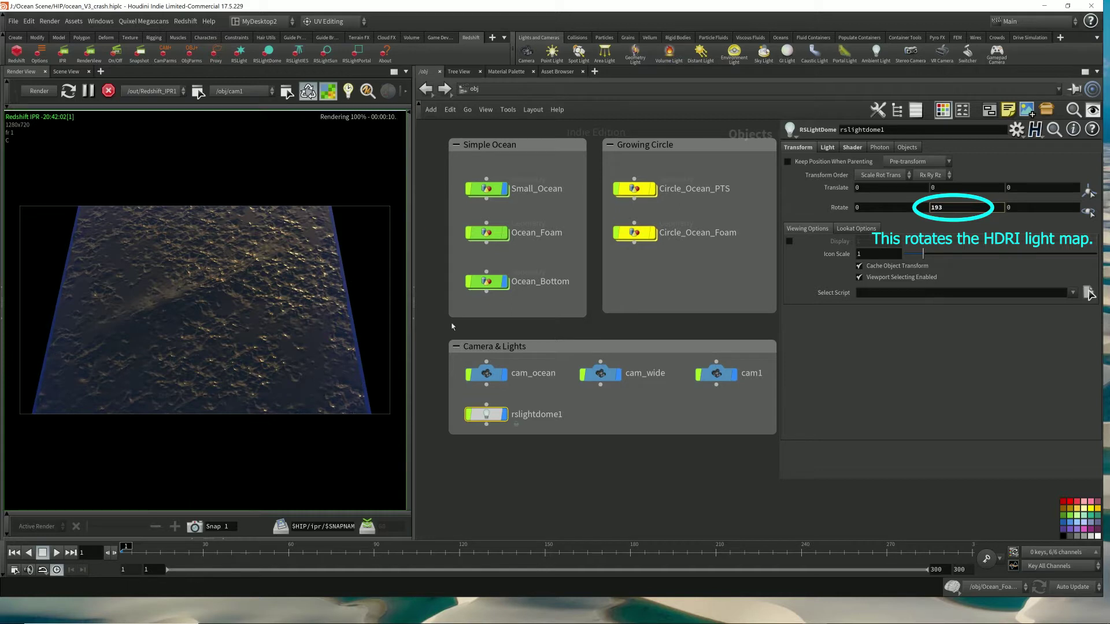
{"action": "left_click", "coordinate": [473, 282]}
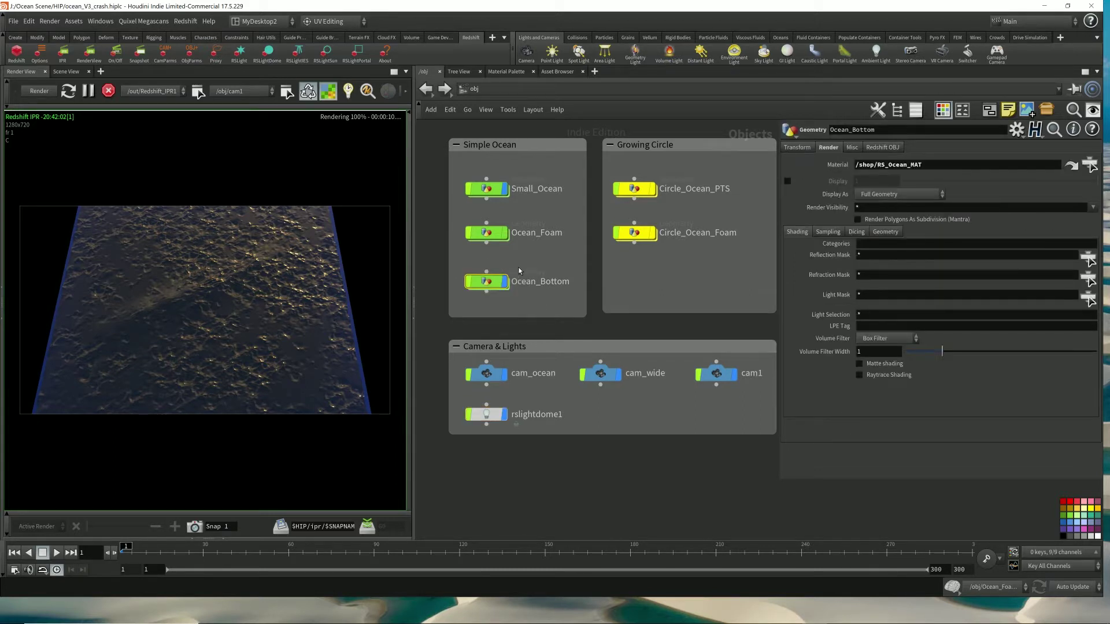
- Orbit the scene view to a near-horizon angle showing Ocean_Bottom, then follow its material path
{"action": "mouse_move", "coordinate": [505, 285]}
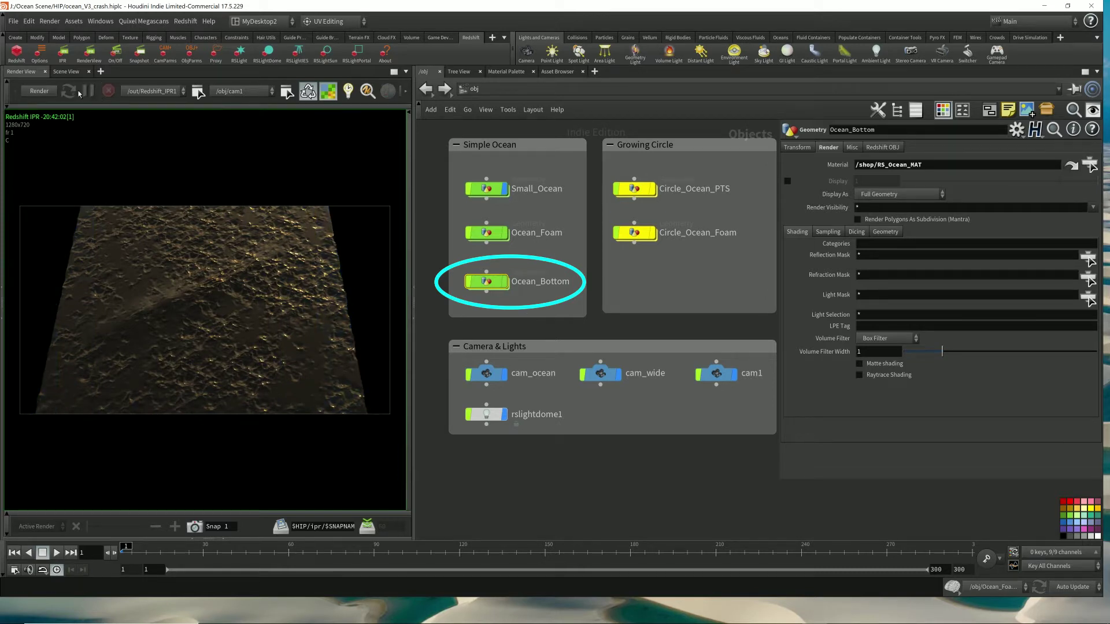
{"action": "left_click", "coordinate": [66, 71]}
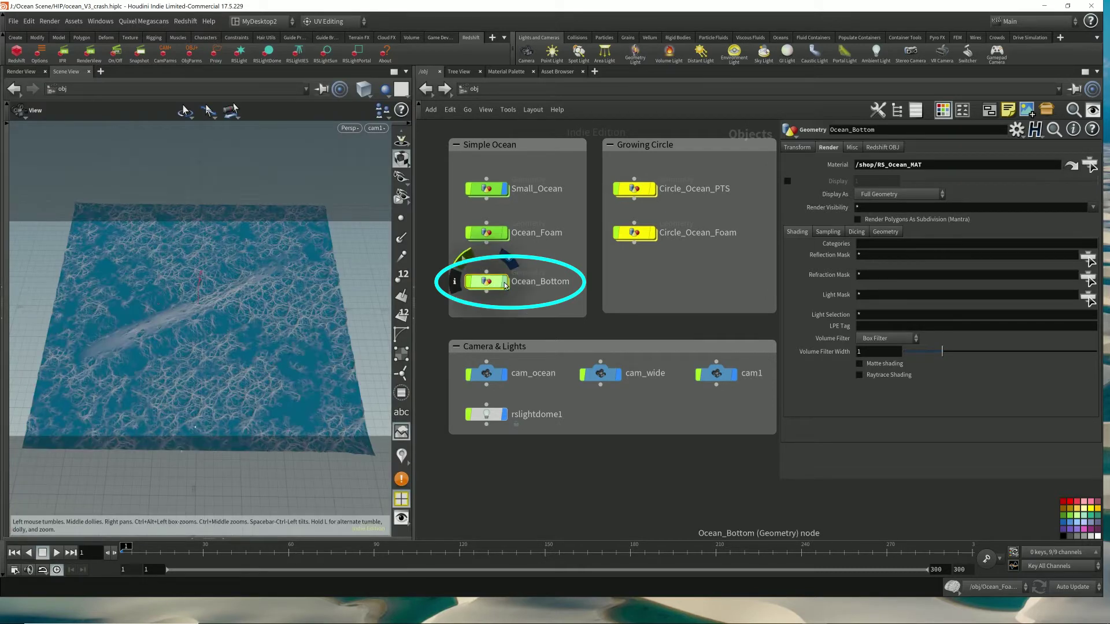
{"action": "left_click_drag", "start_coordinate": [242, 337], "coordinate": [234, 297]}
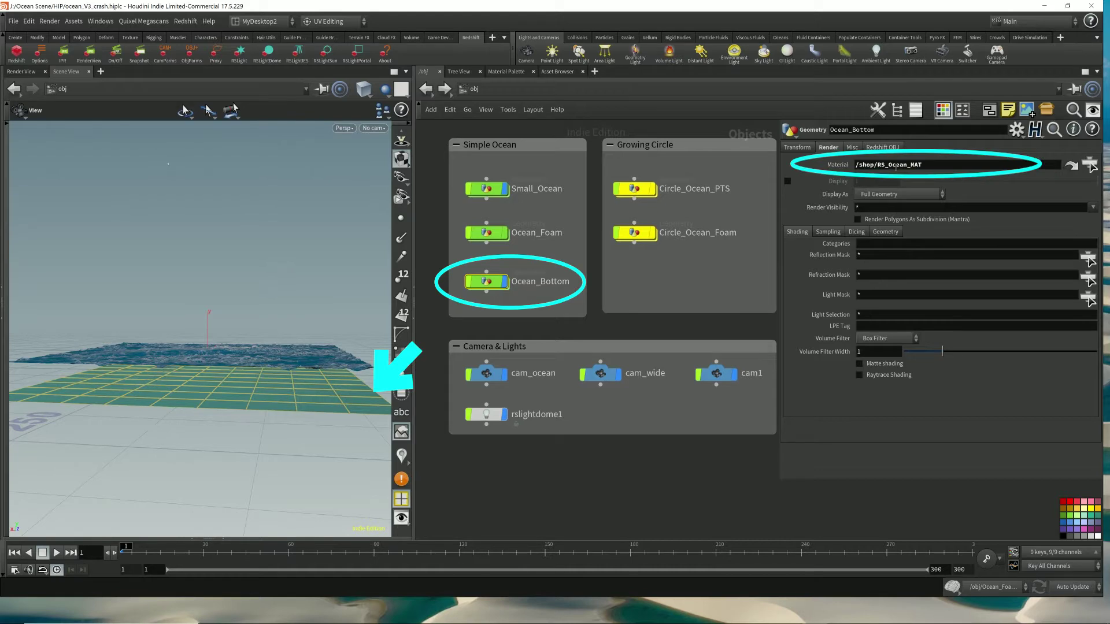
{"action": "left_click", "coordinate": [1071, 166]}
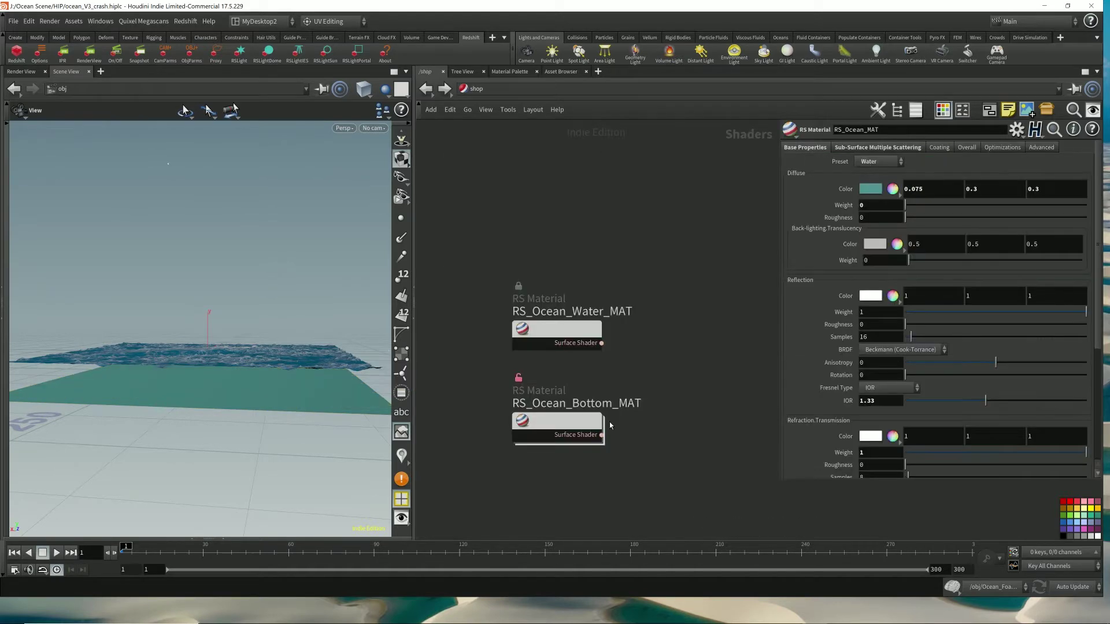
- Inspect RS_Ocean_Bottom_MAT's Milky Coffee preset settings, then return to /obj
{"action": "left_click", "coordinate": [550, 424]}
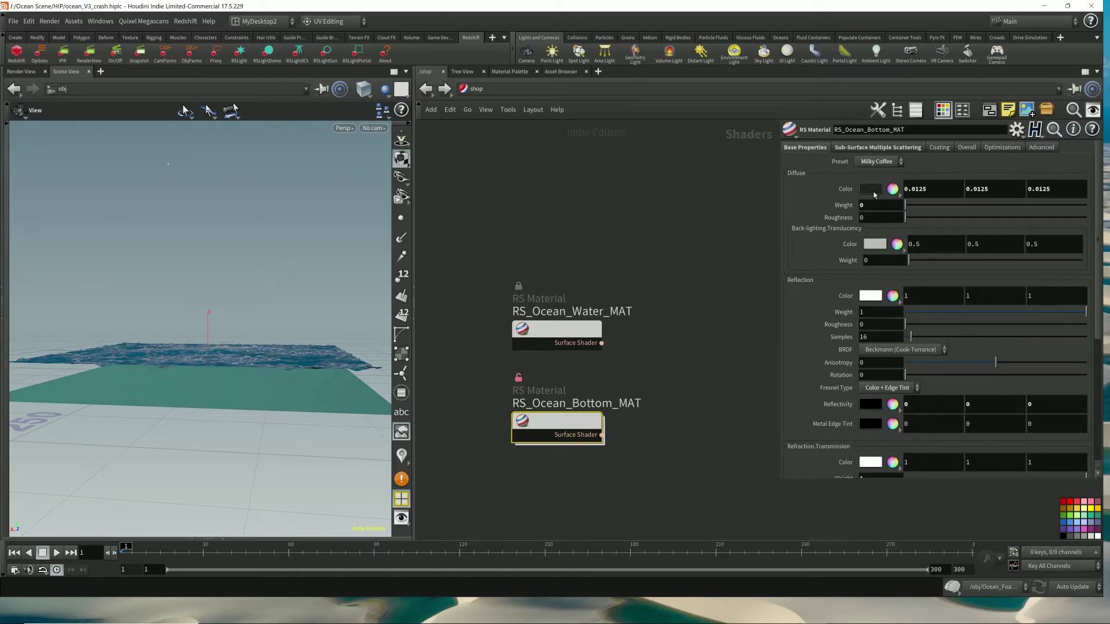
{"action": "left_click", "coordinate": [425, 88]}
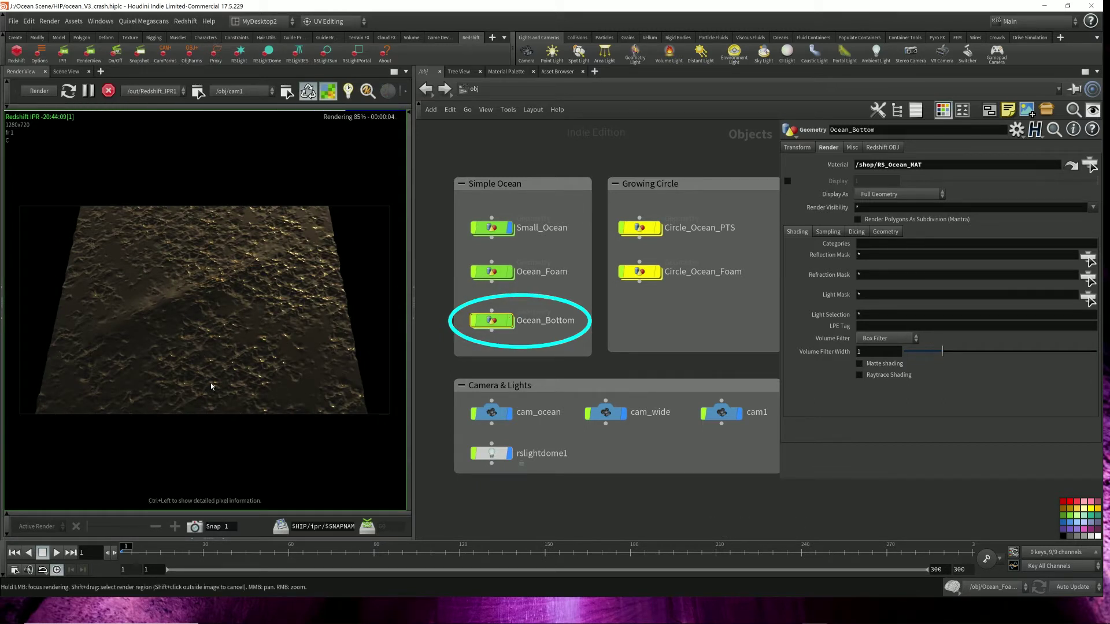
- Select Small_Ocean, highlight RS_Ocean_Water_MAT in its Material field, then clear the selection
{"action": "mouse_move", "coordinate": [510, 327]}
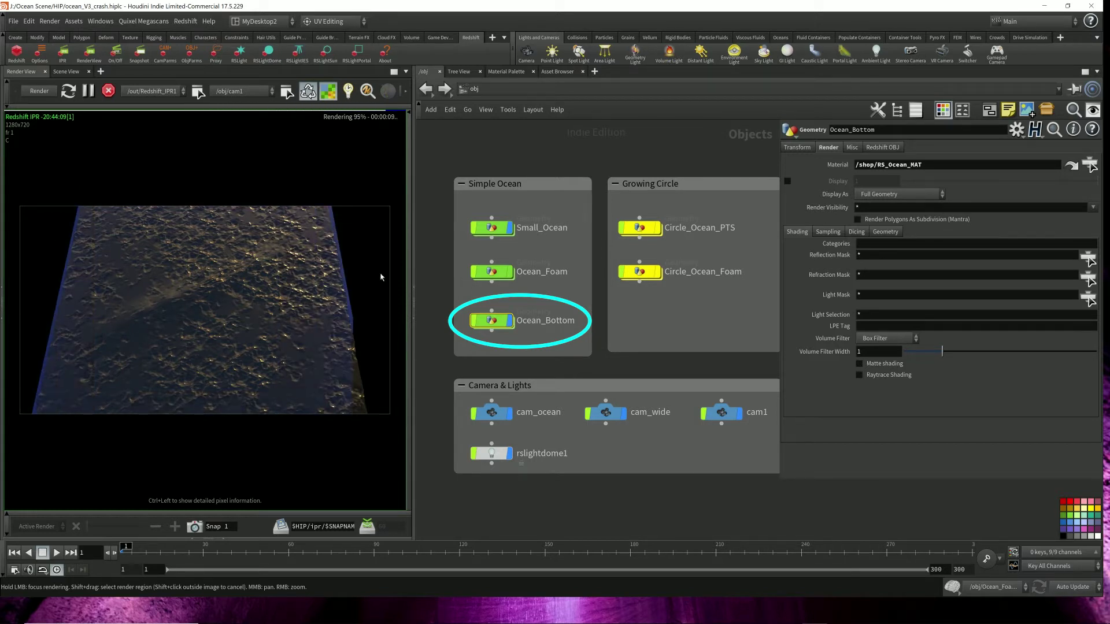
{"action": "left_click", "coordinate": [491, 227]}
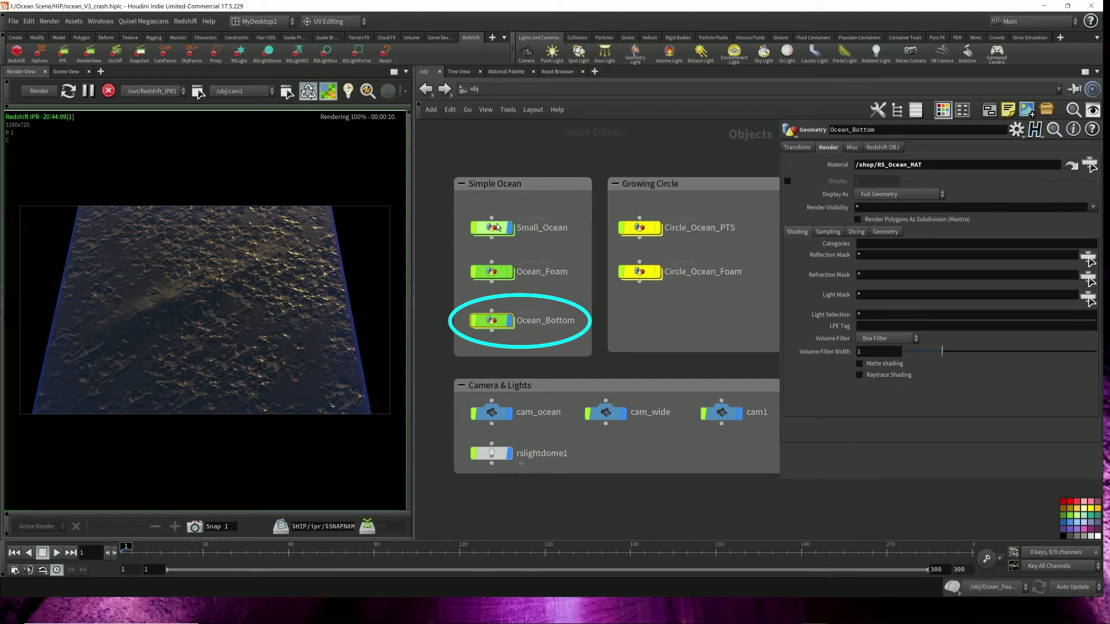
{"action": "left_click_drag", "start_coordinate": [887, 164], "coordinate": [986, 167]}
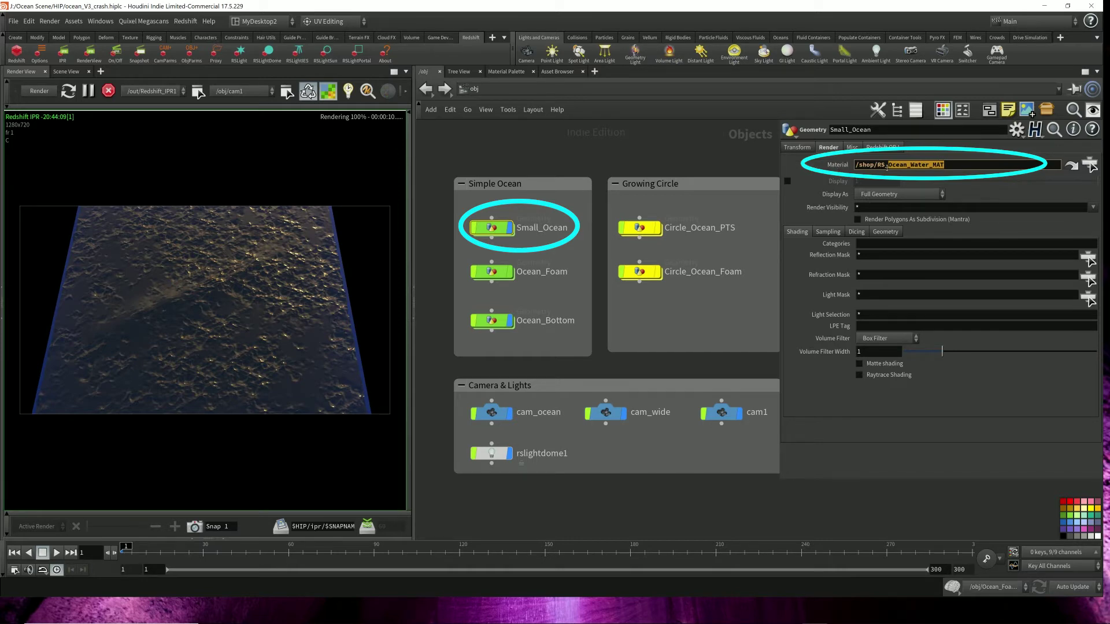
{"action": "left_click", "coordinate": [509, 339]}
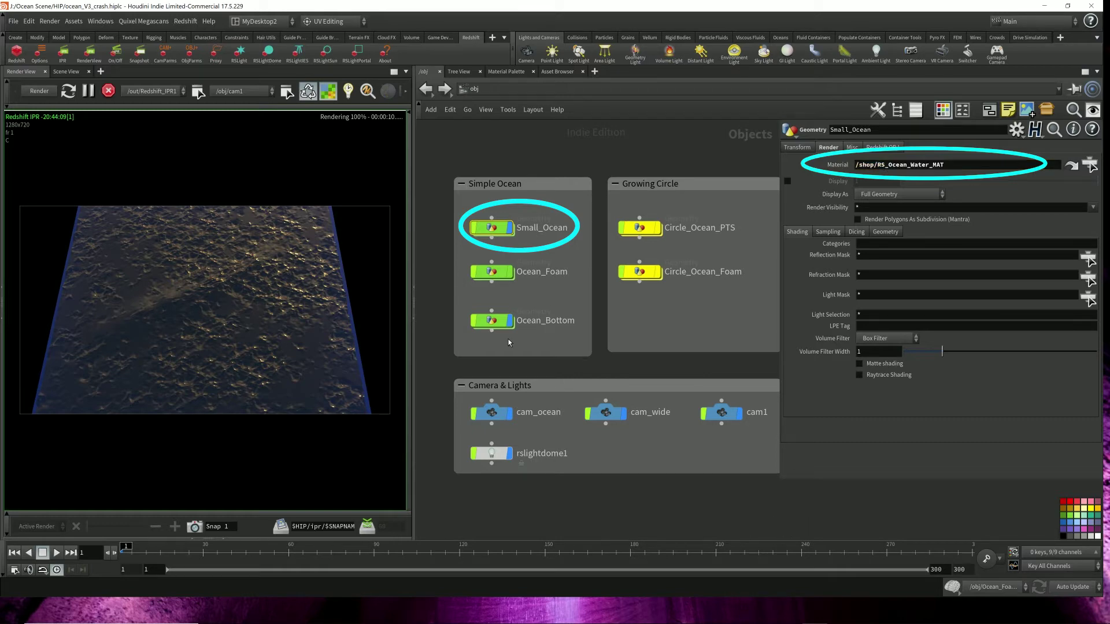
{"action": "mouse_move", "coordinate": [509, 327]}
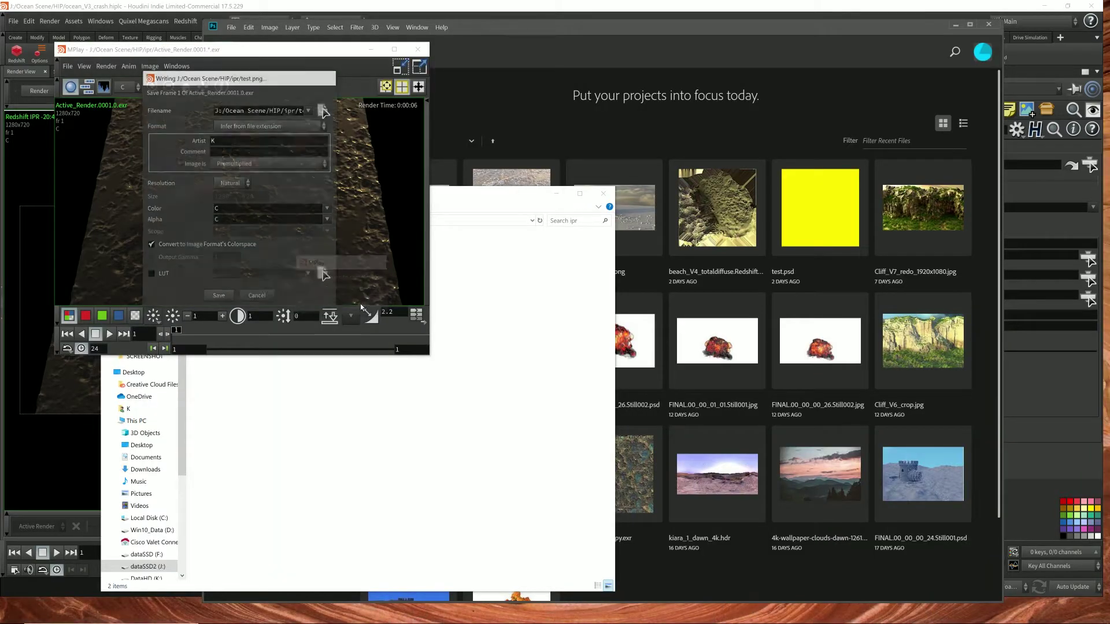
- Drag the saved test.png from Explorer into Photoshop to open it
{"action": "left_click_drag", "start_coordinate": [282, 260], "coordinate": [529, 114]}
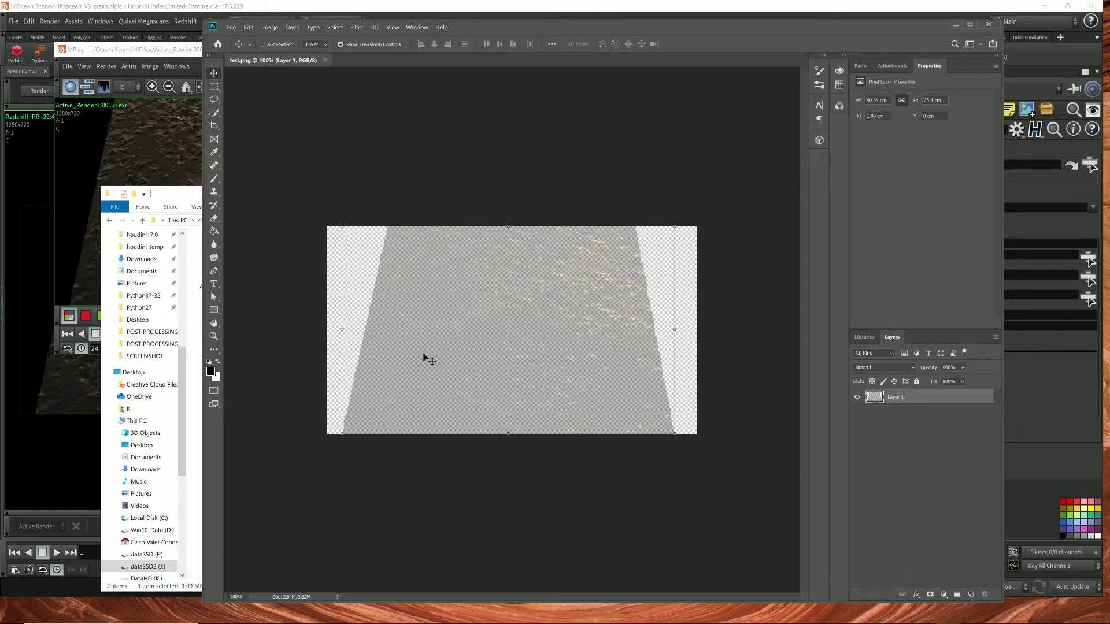
- Move the MPlay window aside, bring Houdini's main window to the front and stop the Redshift IPR
{"action": "left_click", "coordinate": [176, 51]}
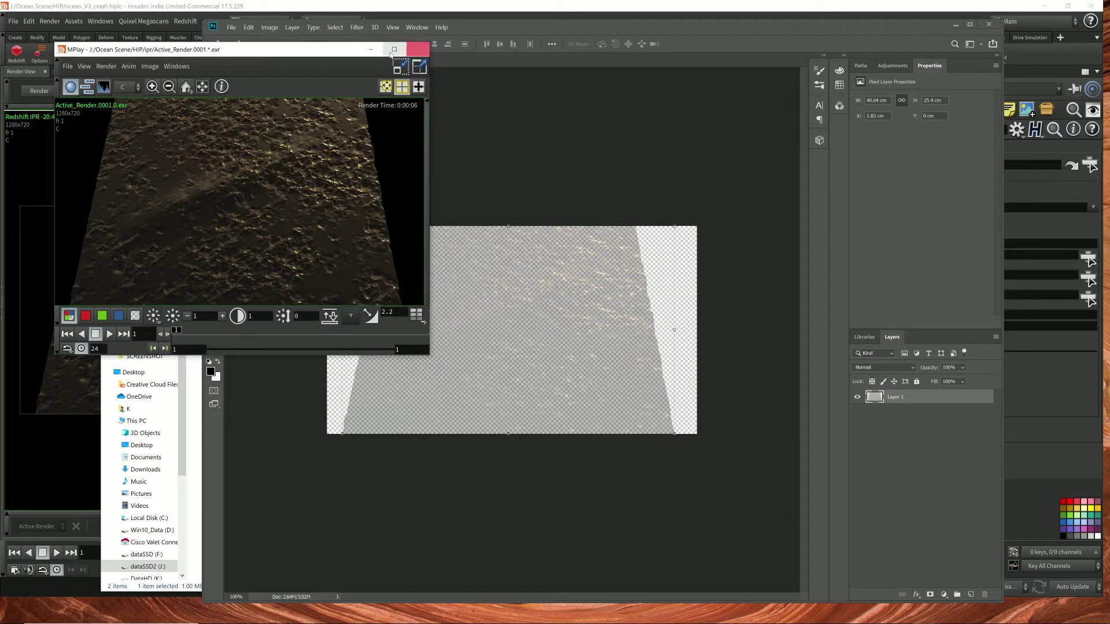
{"action": "left_click_drag", "start_coordinate": [307, 59], "coordinate": [253, 164]}
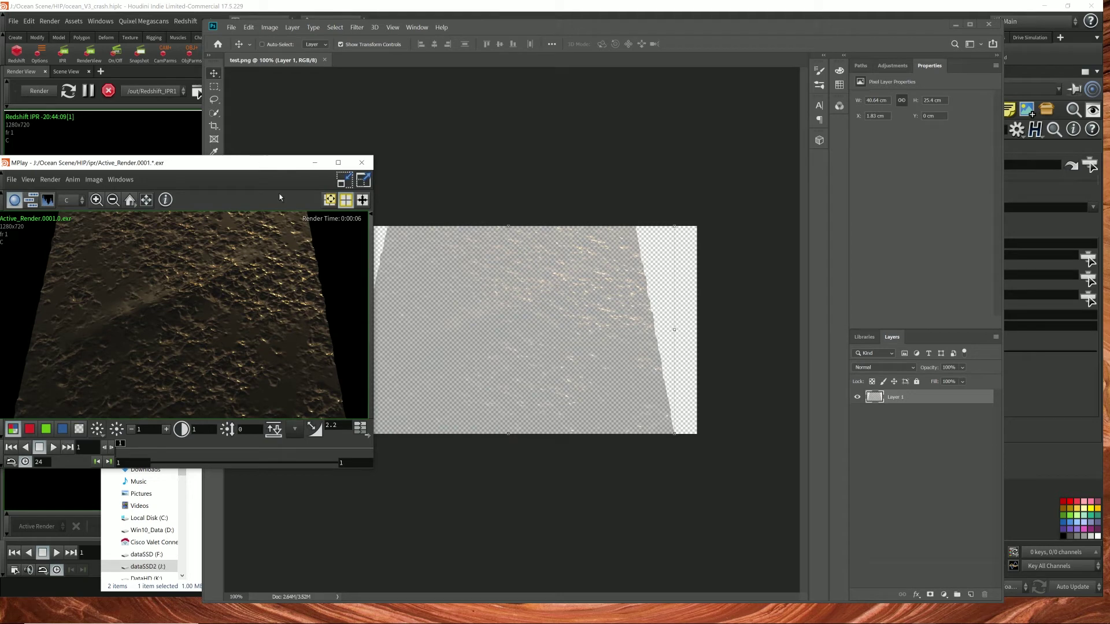
{"action": "left_click", "coordinate": [317, 5]}
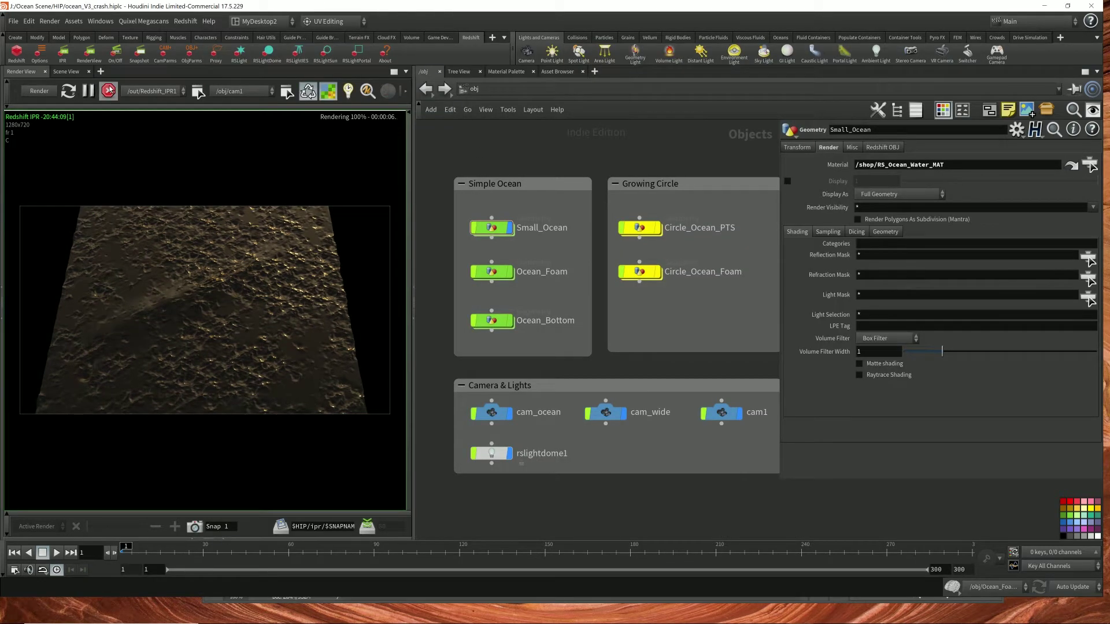
{"action": "left_click", "coordinate": [108, 90]}
- View the ocean in the Scene View, toggle Ocean_Bottom's display on and off, then return to Photoshop
{"action": "left_click", "coordinate": [58, 71]}
{"action": "left_click_drag", "start_coordinate": [238, 266], "coordinate": [236, 228]}
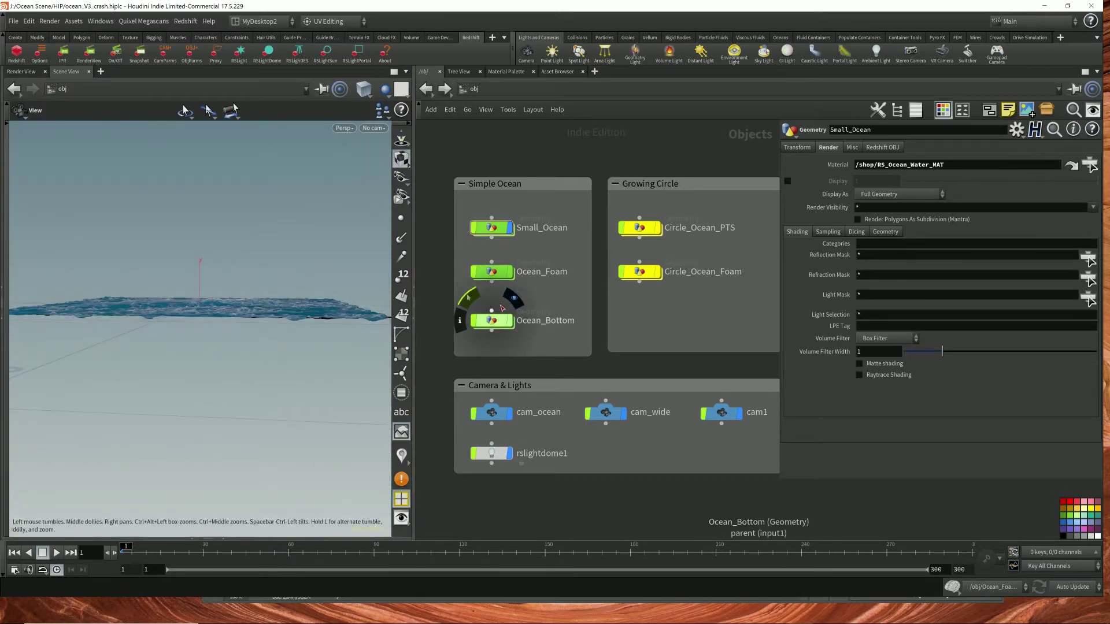
{"action": "left_click", "coordinate": [511, 327]}
{"action": "left_click", "coordinate": [511, 325]}
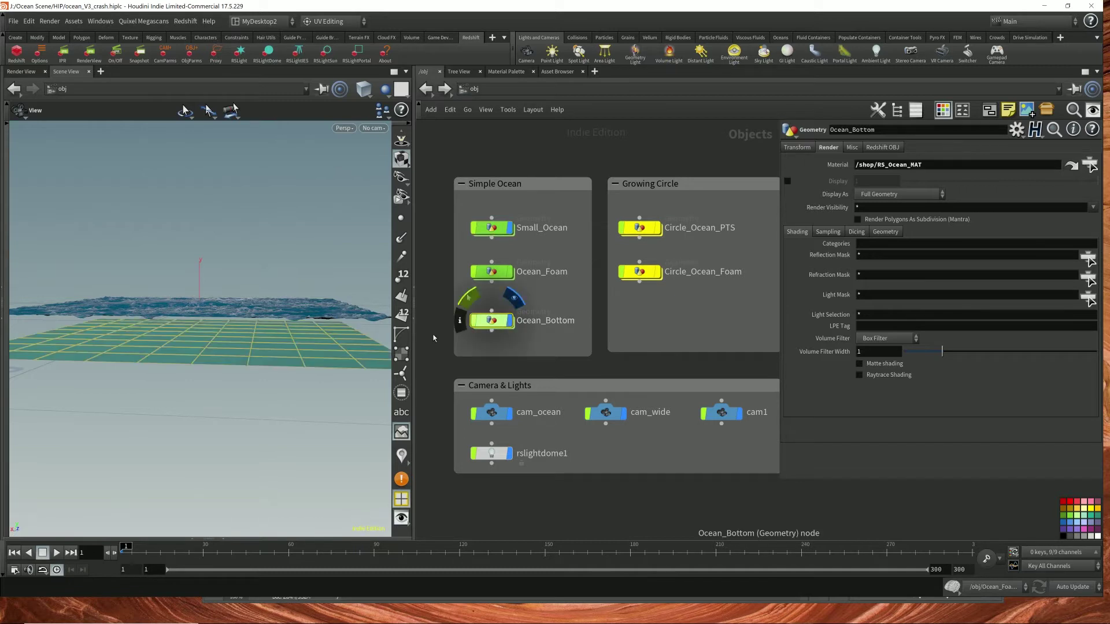
{"action": "left_click", "coordinate": [509, 321]}
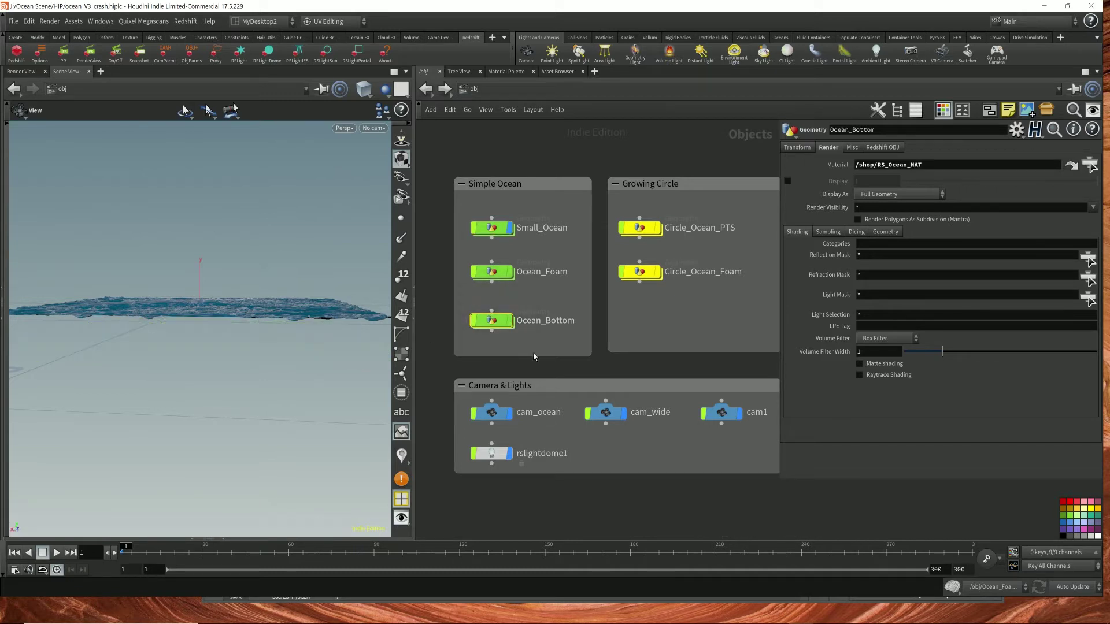
{"action": "left_click", "coordinate": [850, 616]}
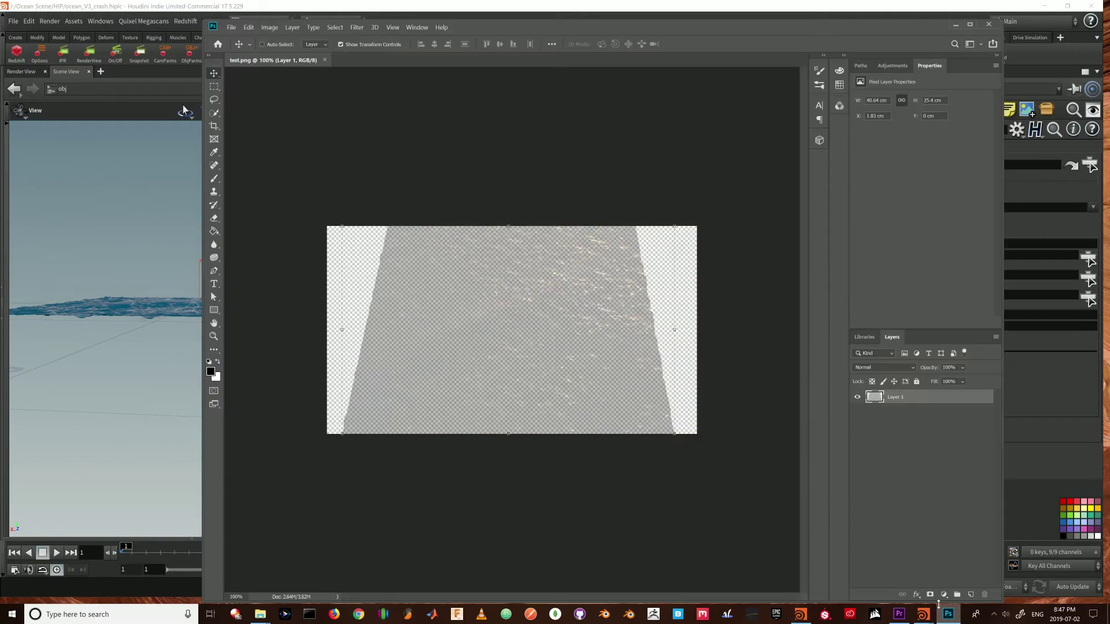
- Add a new Layer 2 beneath Layer 1 in test.png and fill it with black
{"action": "mouse_move", "coordinate": [923, 616]}
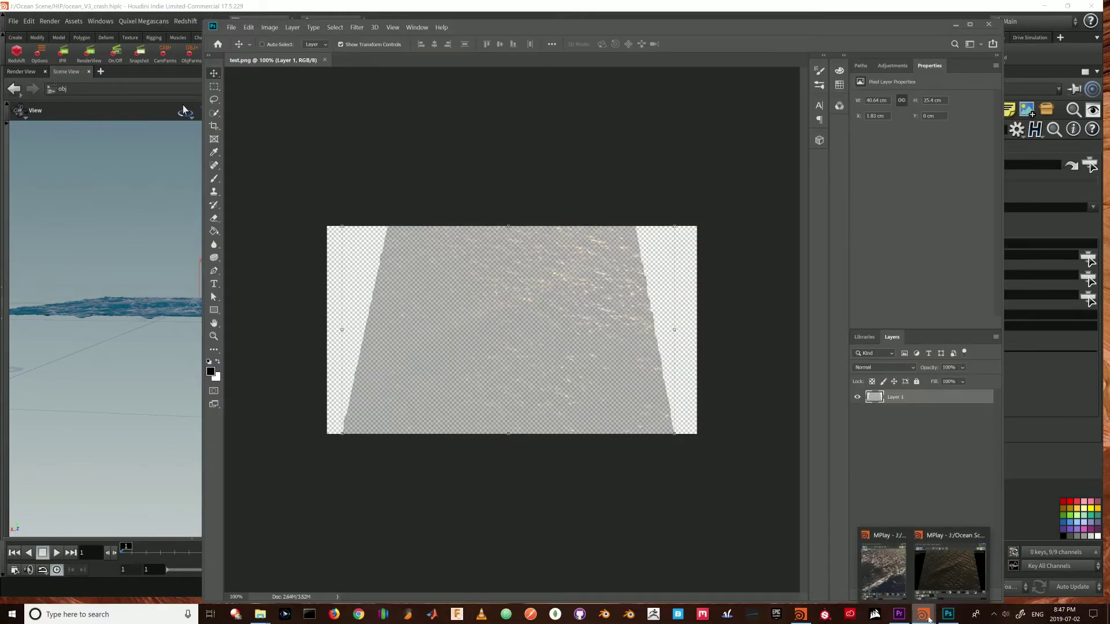
{"action": "left_click", "coordinate": [954, 573]}
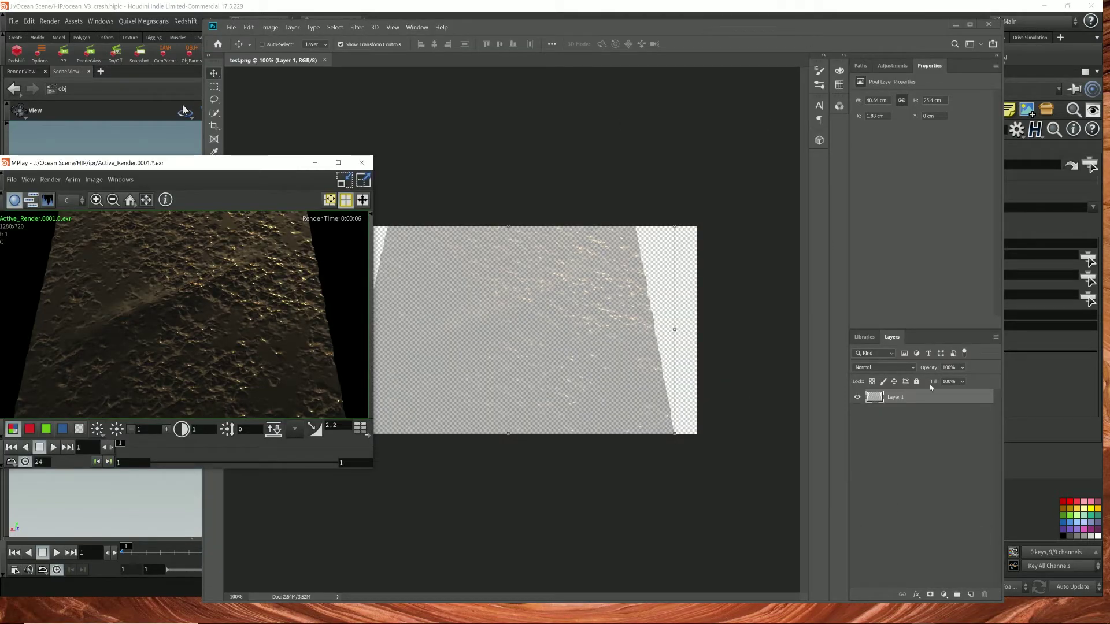
{"action": "left_click", "coordinate": [971, 601]}
{"action": "left_click", "coordinate": [971, 594]}
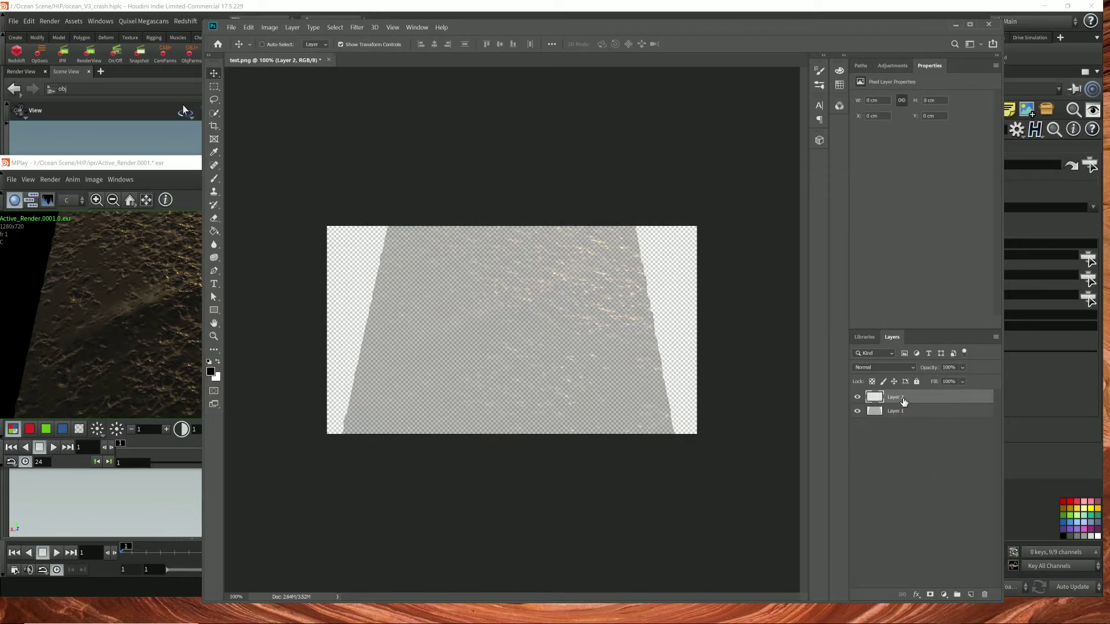
{"action": "left_click_drag", "start_coordinate": [904, 403], "coordinate": [941, 427]}
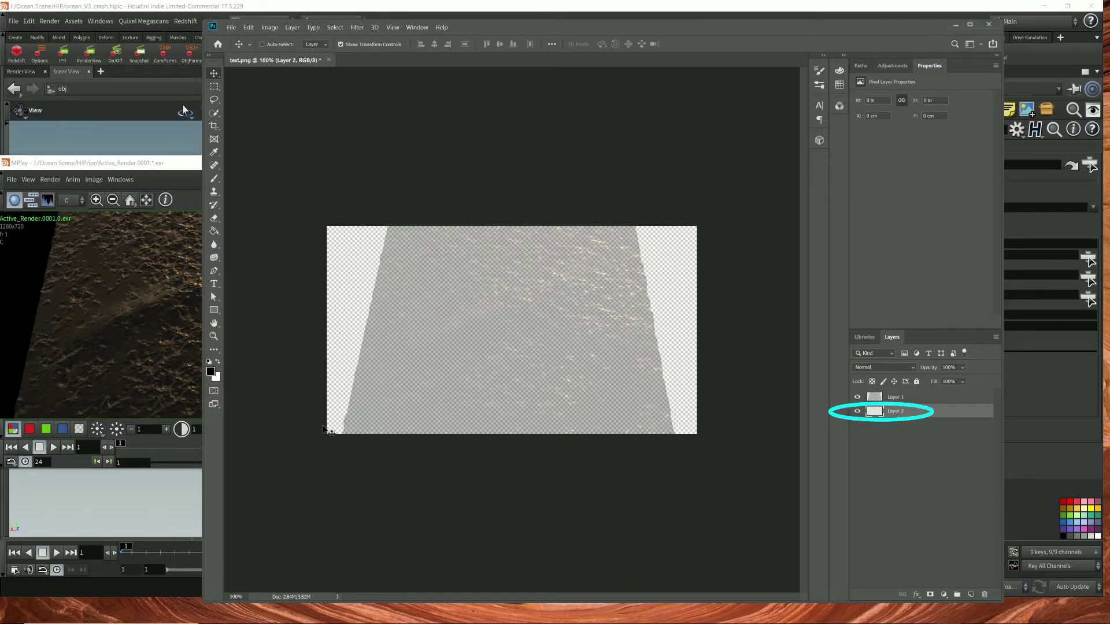
{"action": "key", "text": "alt+BackSpace"}
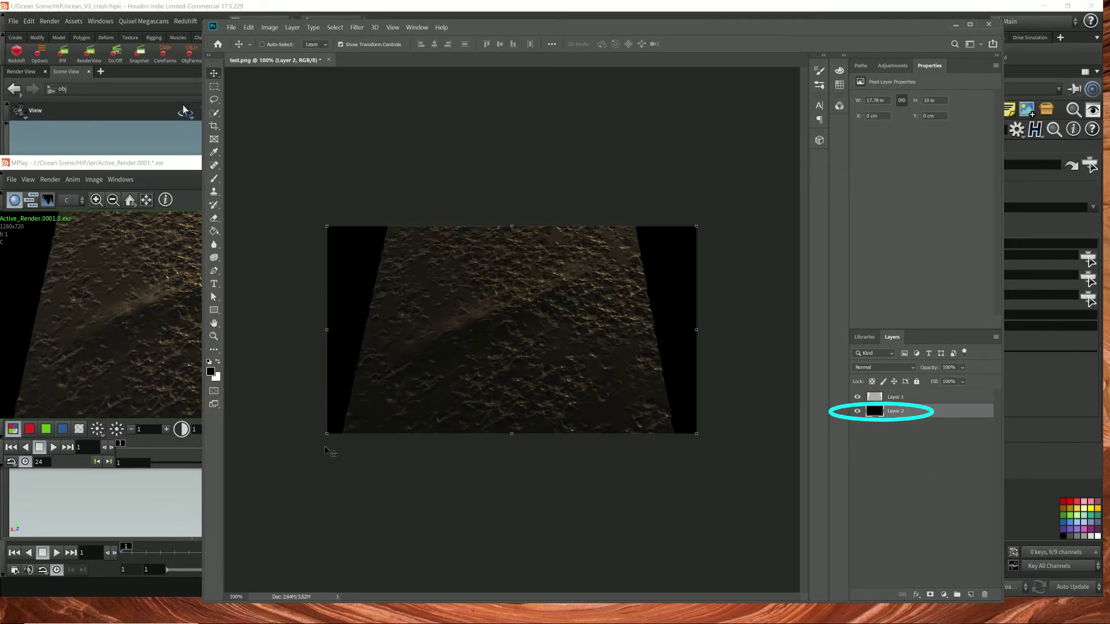
- Minimize Photoshop, close the MPlay window, and select Ocean_Foam in Houdini's object network
{"action": "left_click_drag", "start_coordinate": [578, 36], "coordinate": [730, 31]}
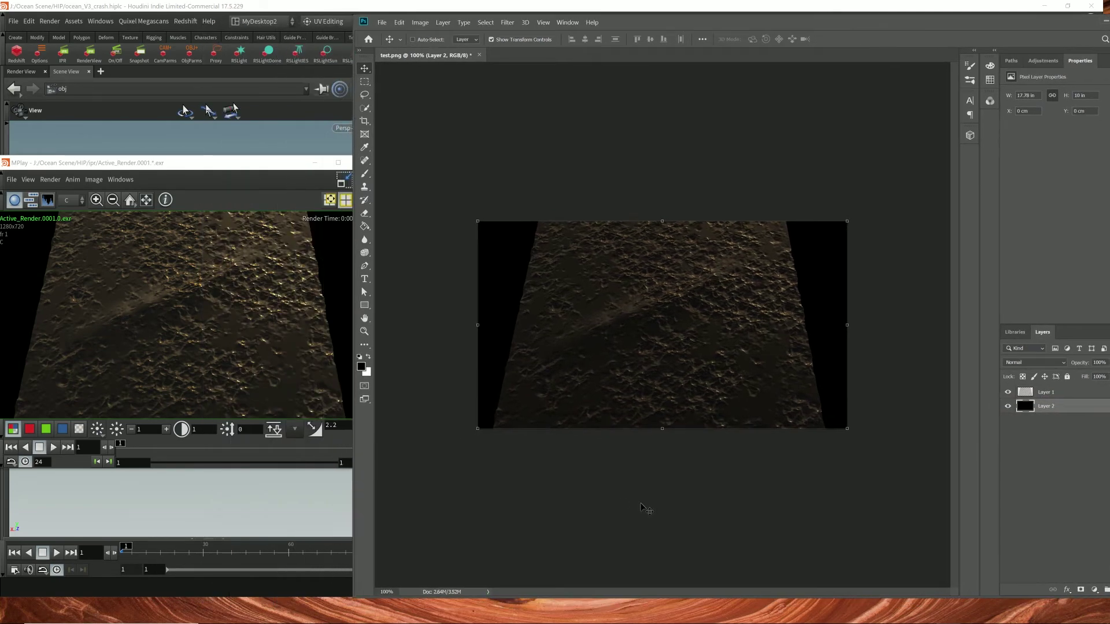
{"action": "left_click_drag", "start_coordinate": [1011, 34], "coordinate": [971, 35]}
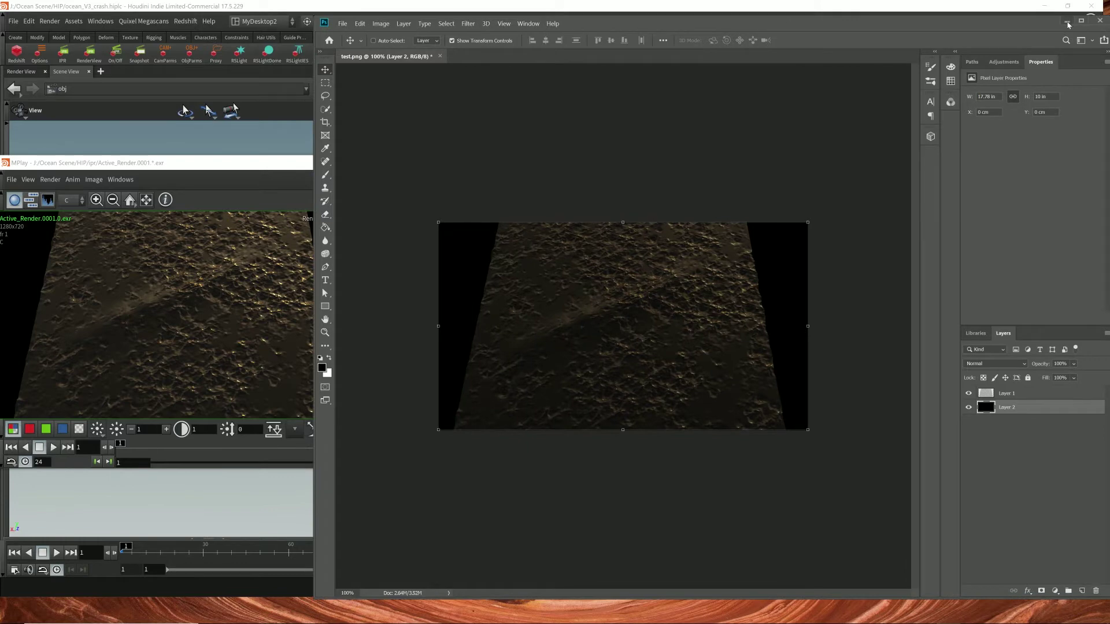
{"action": "left_click", "coordinate": [1074, 21]}
{"action": "left_click", "coordinate": [315, 163]}
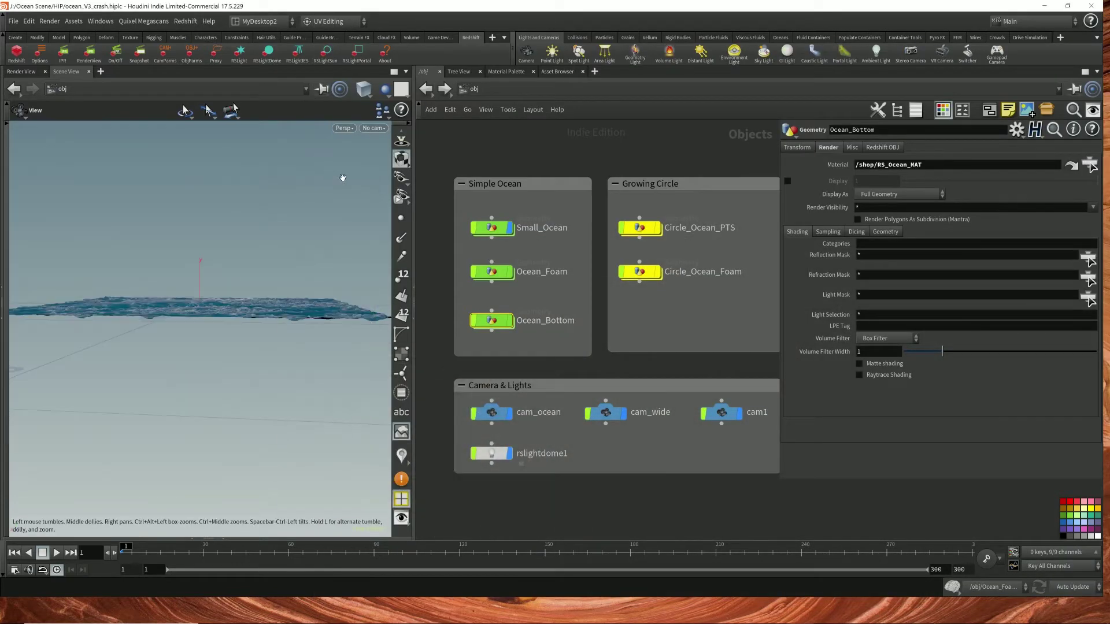
{"action": "left_click", "coordinate": [491, 271]}
- Review Ocean_Foam's Redshift particle settings: Render Object as Particles on, Global Scale Multiplier 0.3
{"action": "key", "text": "h"}
{"action": "left_click", "coordinate": [523, 299]}
{"action": "left_click", "coordinate": [517, 279]}
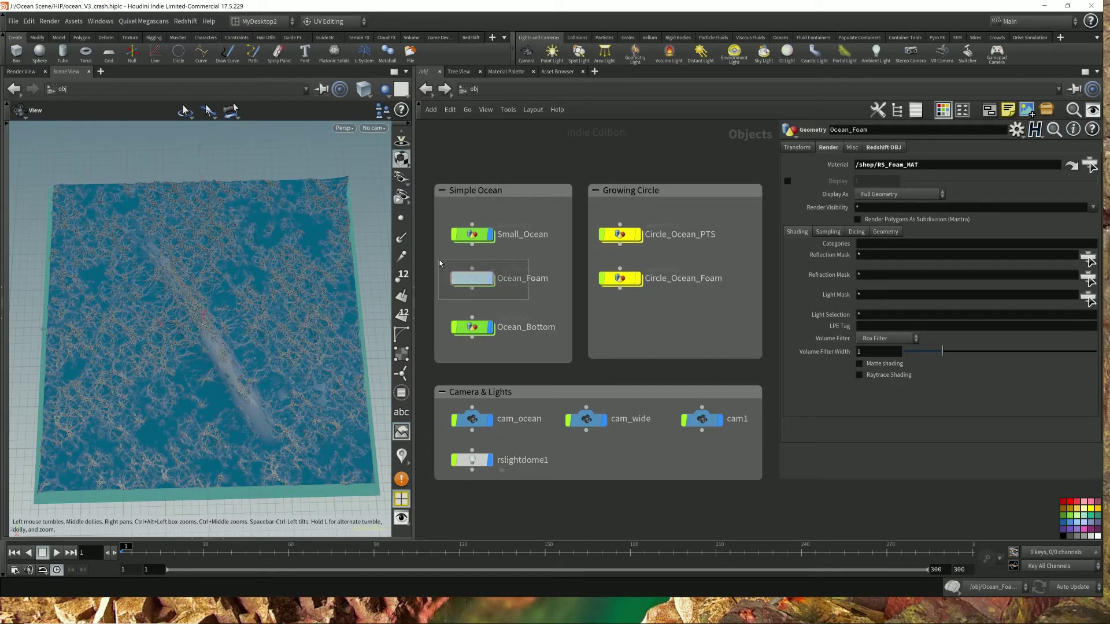
{"action": "left_click", "coordinate": [890, 148]}
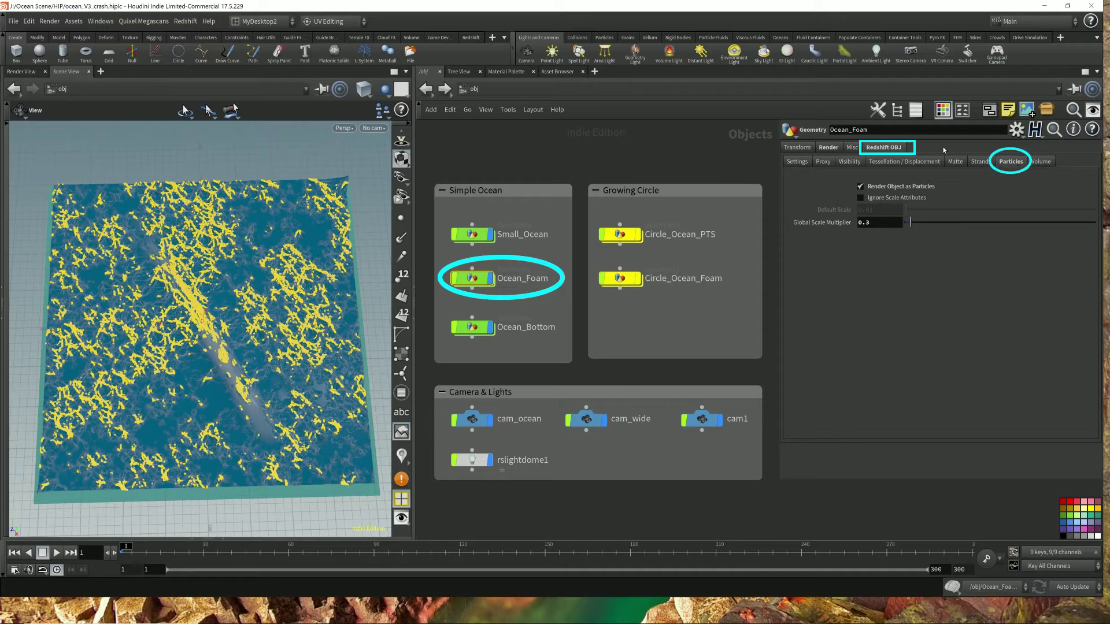
{"action": "right_click", "coordinate": [890, 191]}
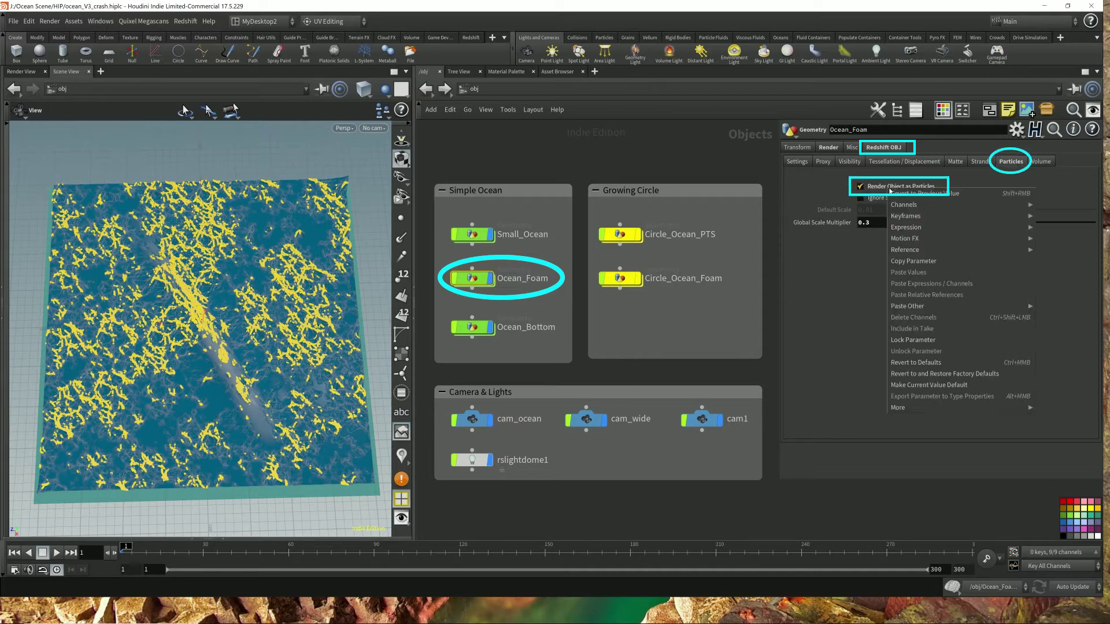
{"action": "left_click", "coordinate": [877, 195]}
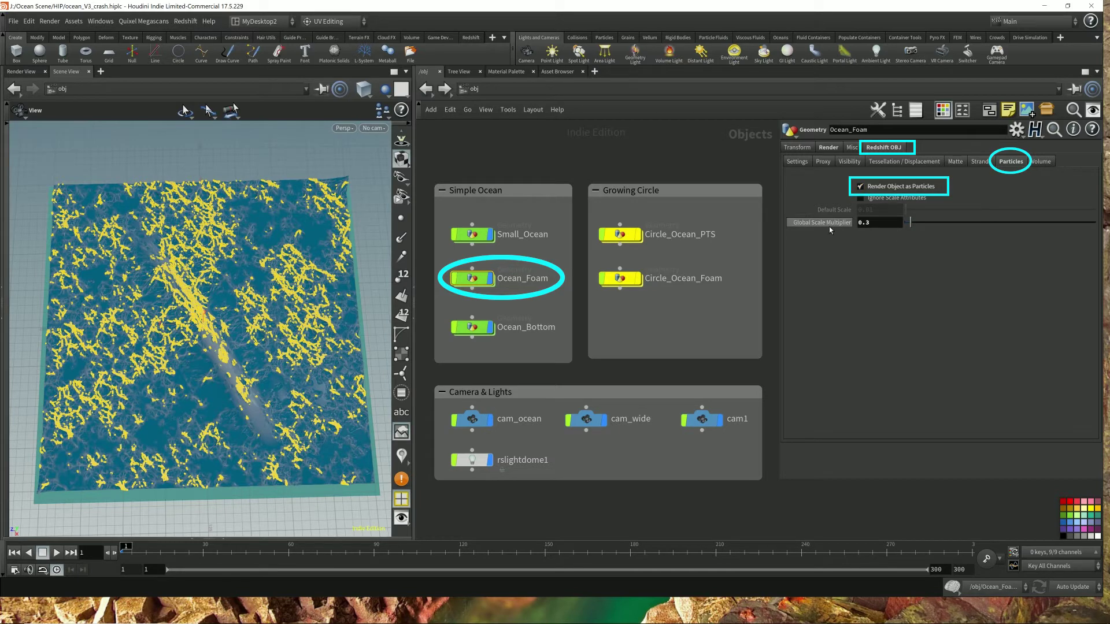
{"action": "left_click", "coordinate": [881, 223]}
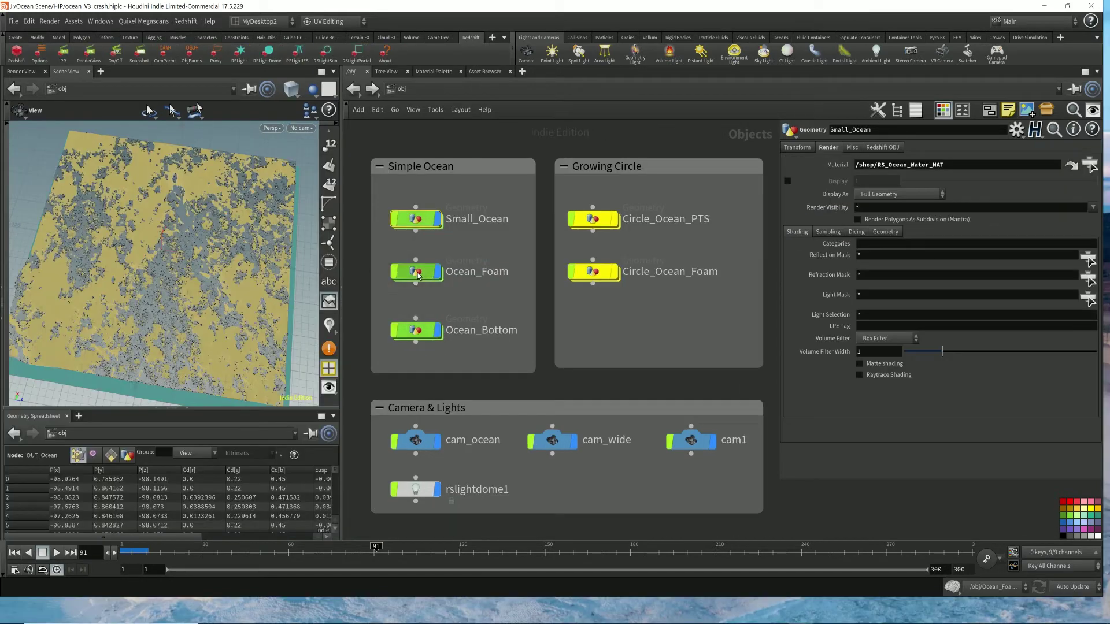
- Select Ocean_Foam and jump to its assigned RS_Foam_MAT material node
{"action": "left_click", "coordinate": [419, 276]}
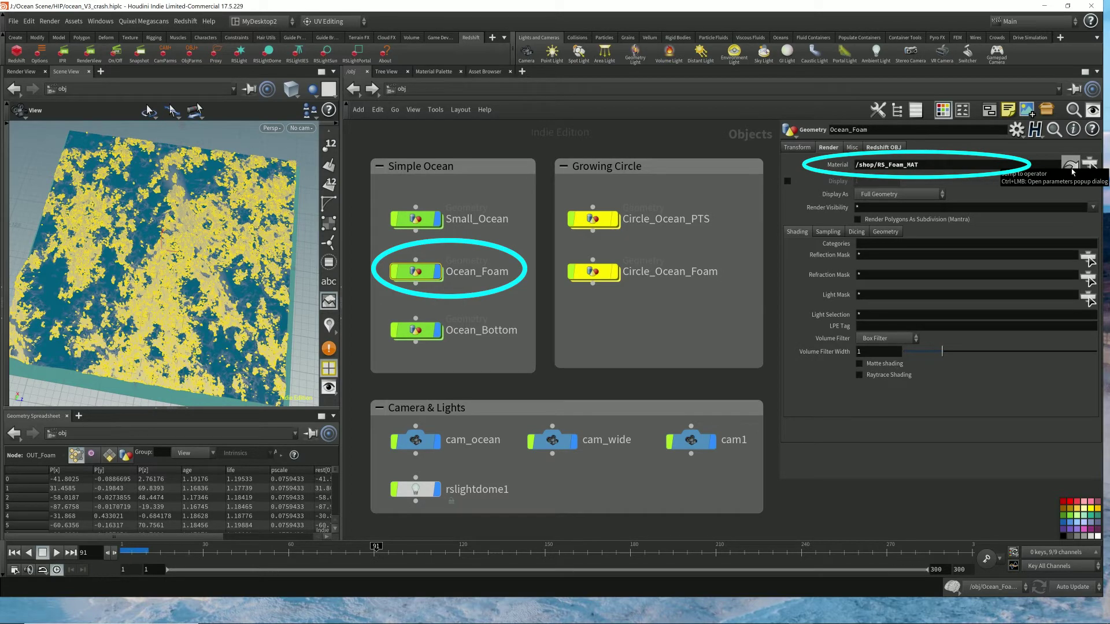
{"action": "left_click", "coordinate": [1070, 167]}
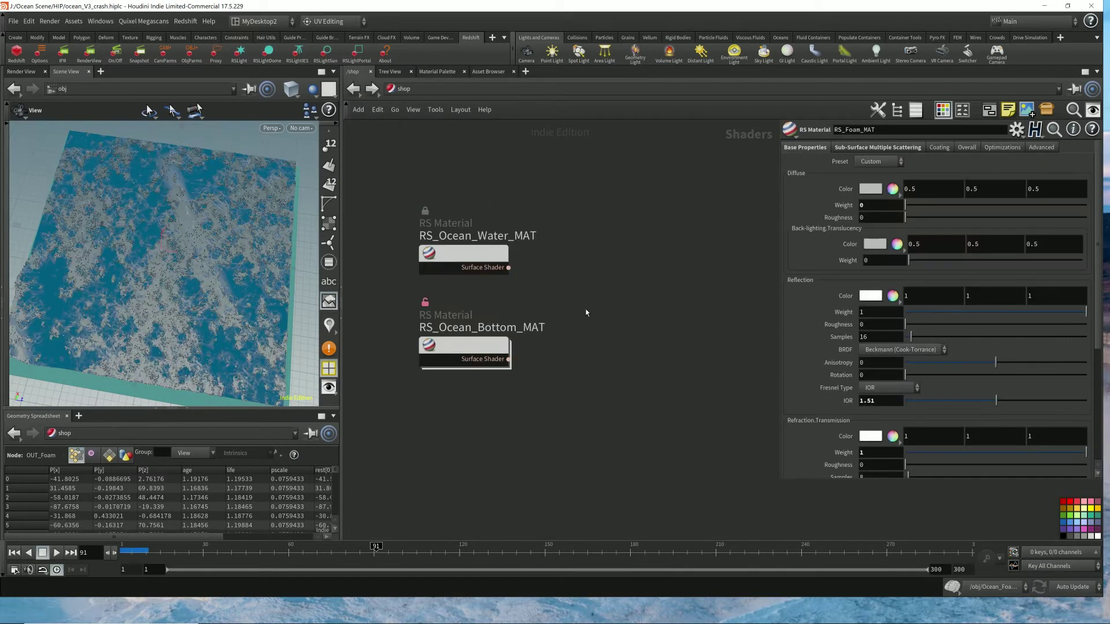
- Dive into RS_Foam_MAT's redshift_vopnet1 shader graph and select the life RS Point Attribute node
{"action": "double_click", "coordinate": [496, 396]}
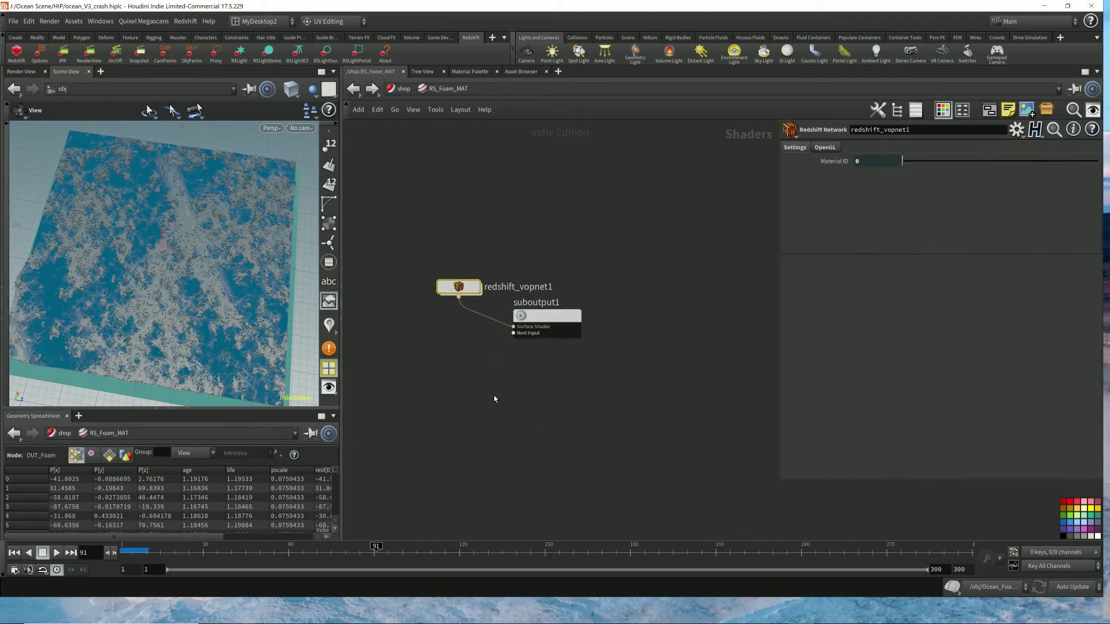
{"action": "double_click", "coordinate": [462, 286]}
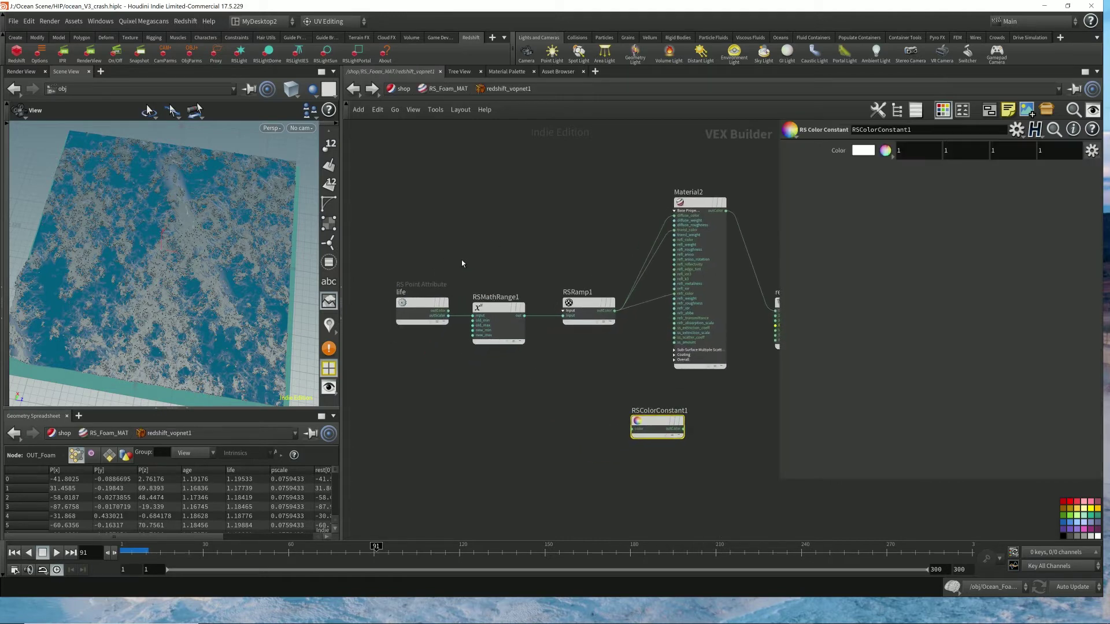
{"action": "left_click_drag", "start_coordinate": [203, 539], "coordinate": [278, 529]}
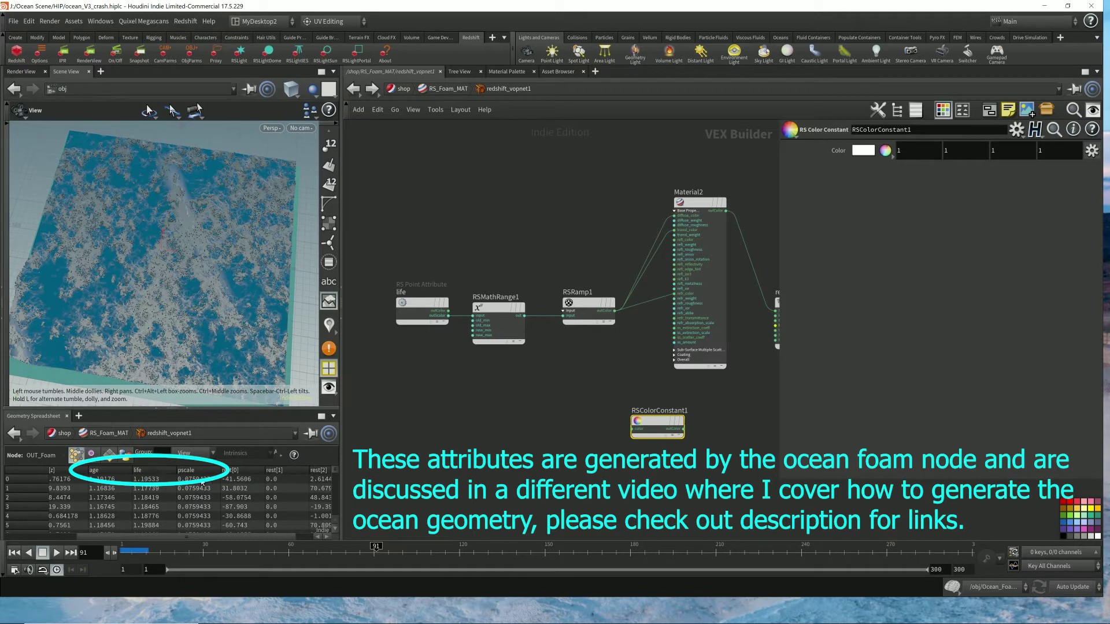
{"action": "mouse_move", "coordinate": [334, 477]}
{"action": "left_mouse_down"}
{"action": "mouse_move", "coordinate": [334, 523]}
{"action": "mouse_move", "coordinate": [330, 467]}
{"action": "left_mouse_up"}
{"action": "left_click", "coordinate": [422, 312]}
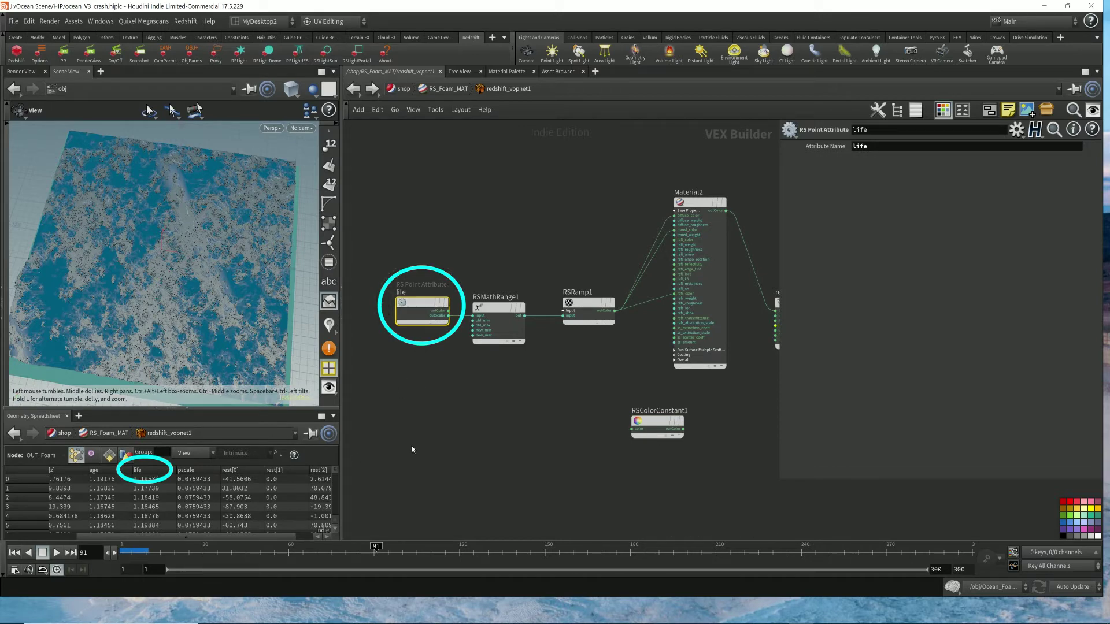
- Add an RS Point Attribute node reading 'life' and delete the ParticleAttributeLookup1 node
{"action": "key", "text": "Tab"}
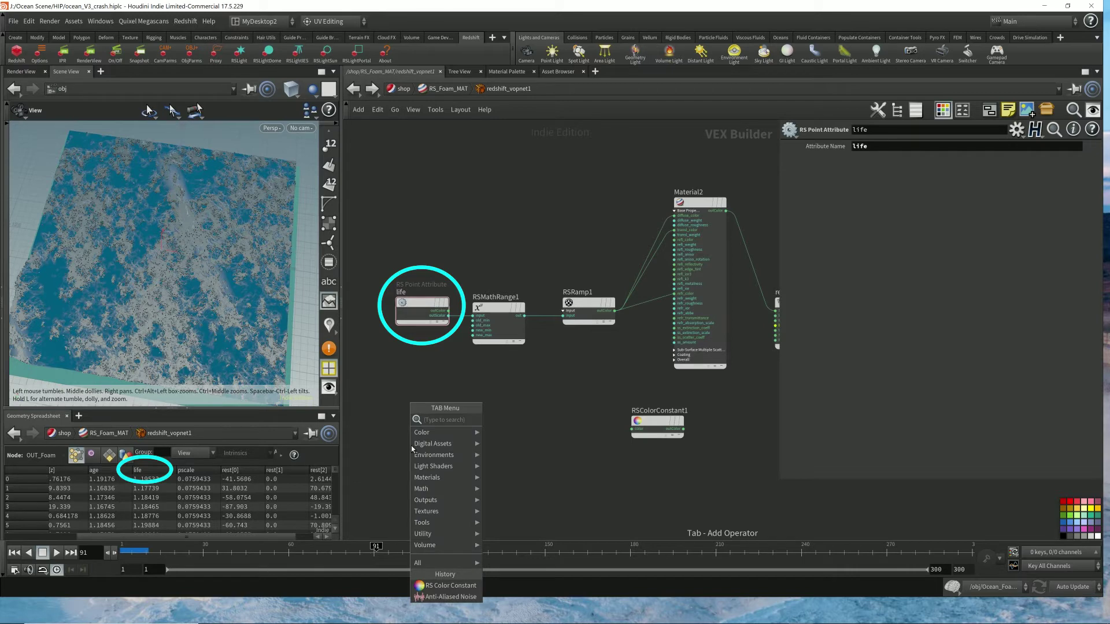
{"action": "type", "text": "rs point"}
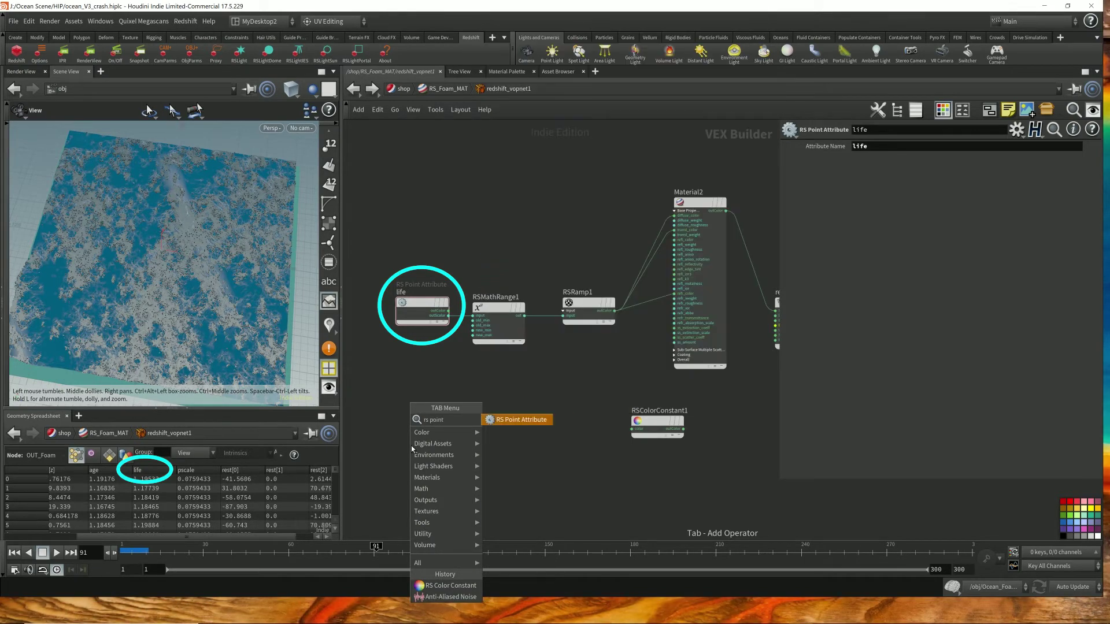
{"action": "left_click", "coordinate": [523, 420]}
{"action": "left_click", "coordinate": [424, 408]}
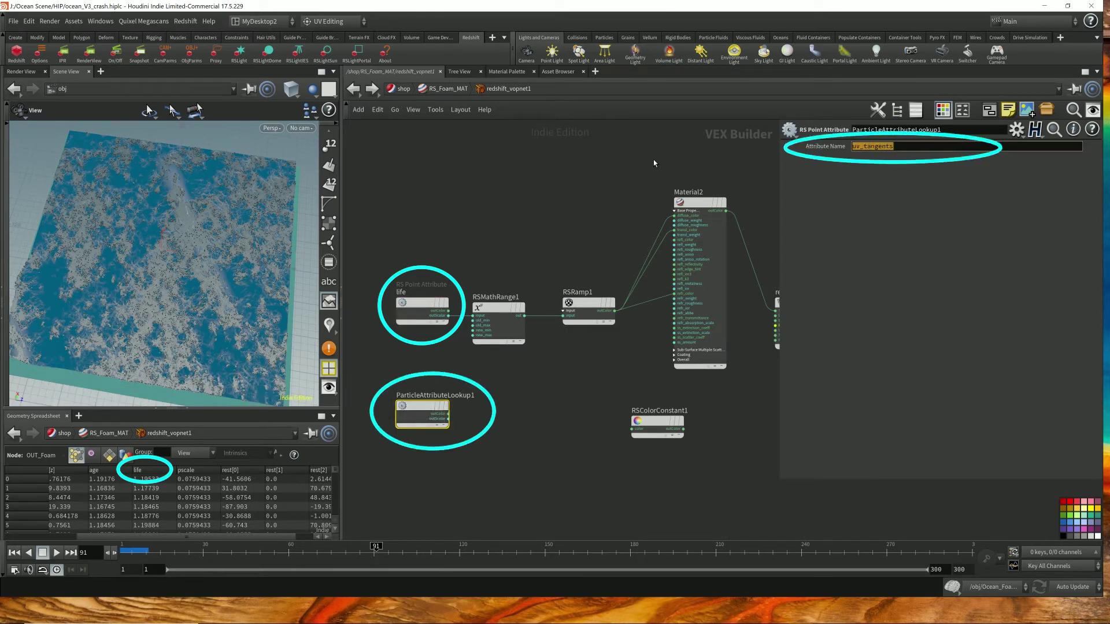
{"action": "type", "text": "lig"}
{"action": "key", "text": "BackSpace"}
{"action": "type", "text": "fe"}
{"action": "key", "text": "Return"}
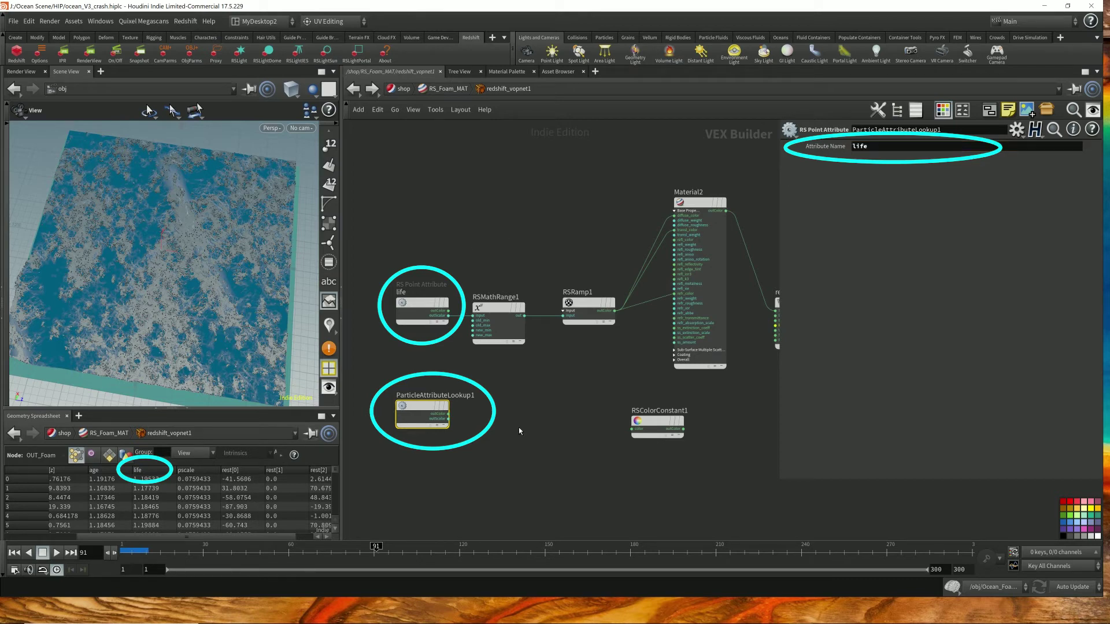
{"action": "key", "text": "Delete"}
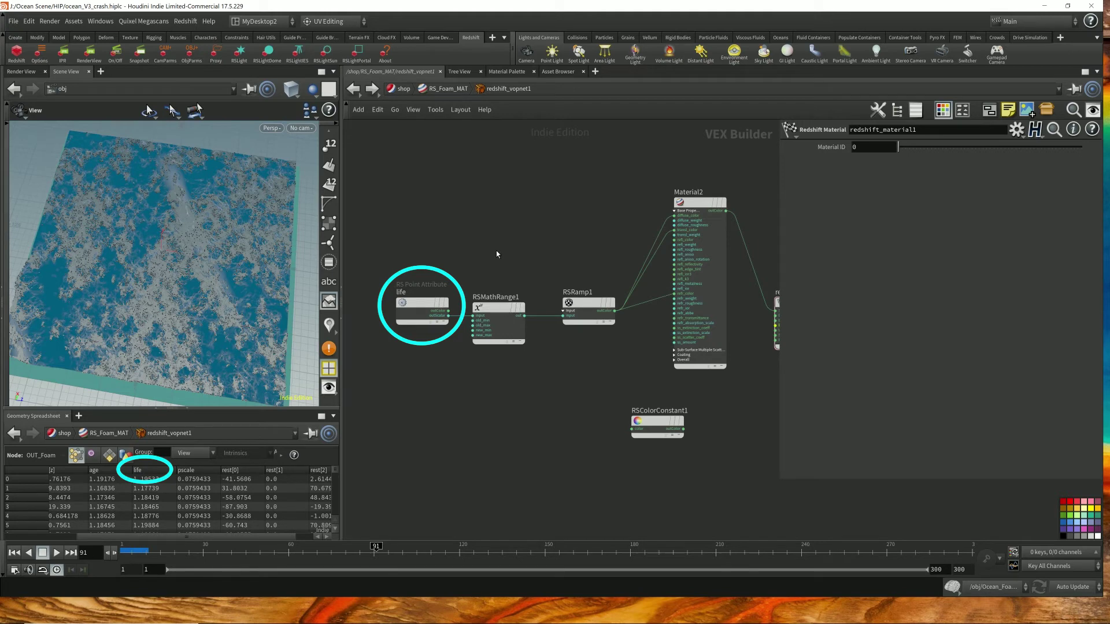
- Sort the Geometry Spreadsheet by life and scroll through values from 1.2 down to about 0.2
{"action": "left_click", "coordinate": [416, 307]}
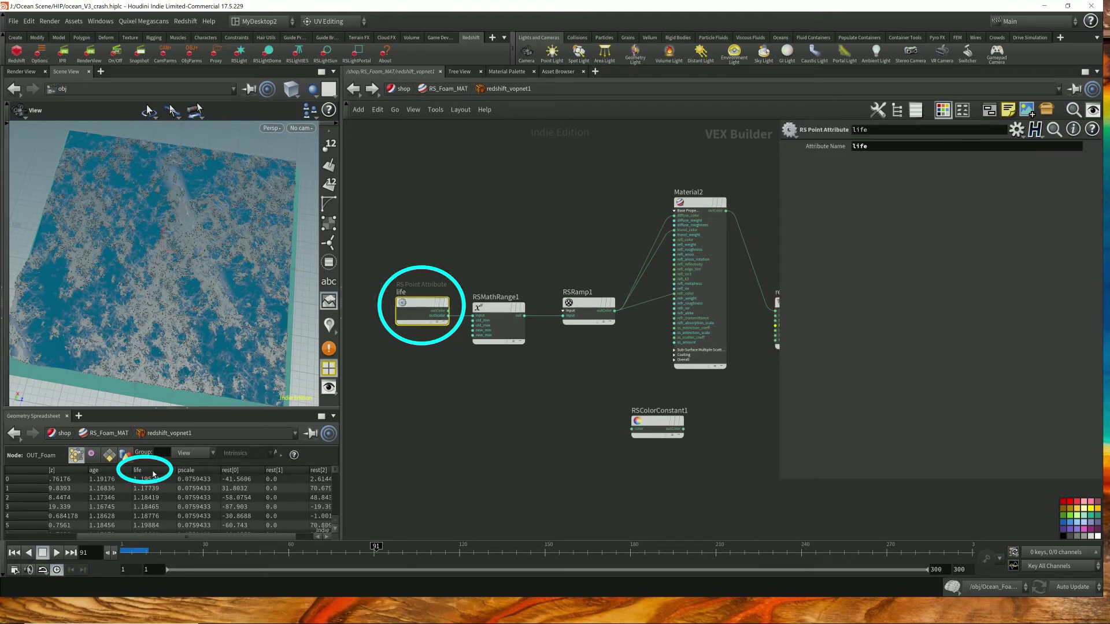
{"action": "left_click", "coordinate": [131, 473]}
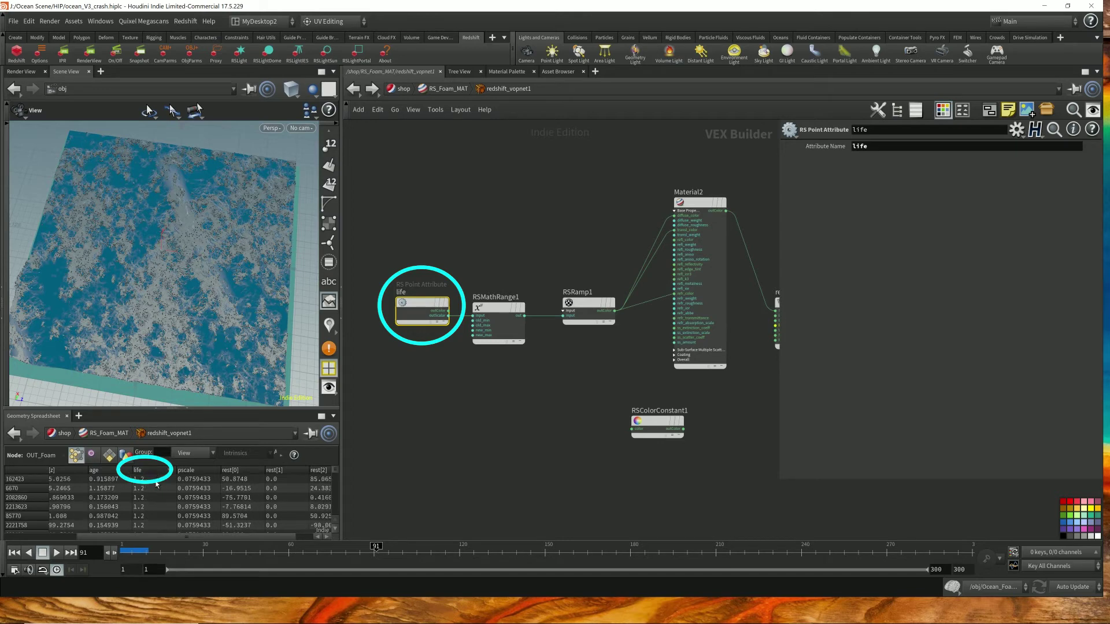
{"action": "scroll", "coordinate": [337, 470], "scroll_direction": "down", "scroll_amount": 5}
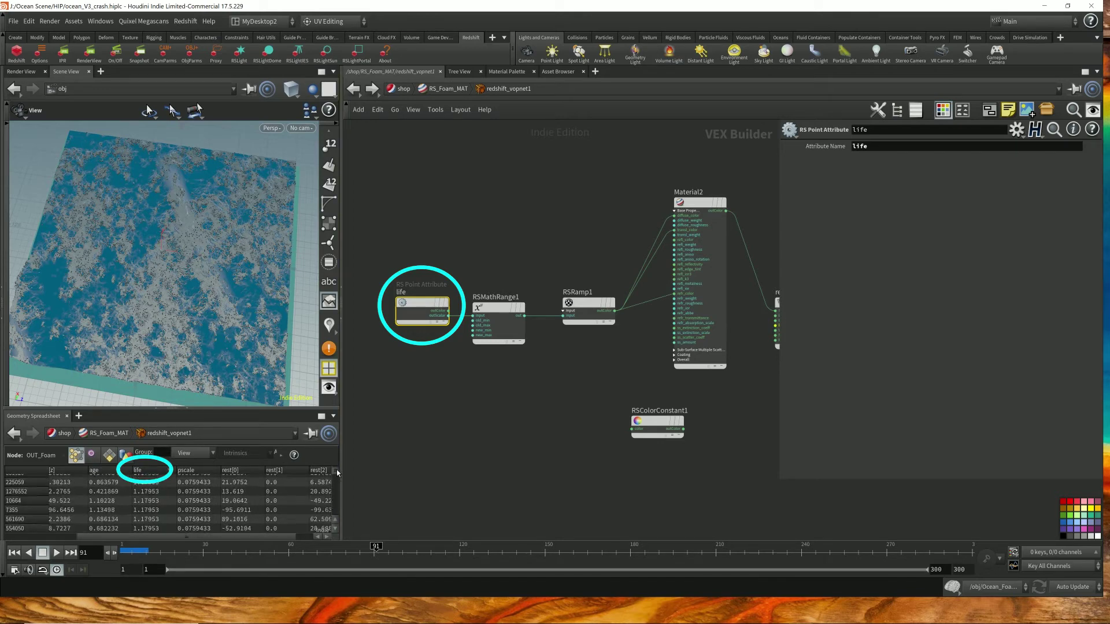
{"action": "scroll", "coordinate": [336, 469], "scroll_direction": "down", "scroll_amount": 5}
{"action": "scroll", "coordinate": [335, 495], "scroll_direction": "down", "scroll_amount": 5}
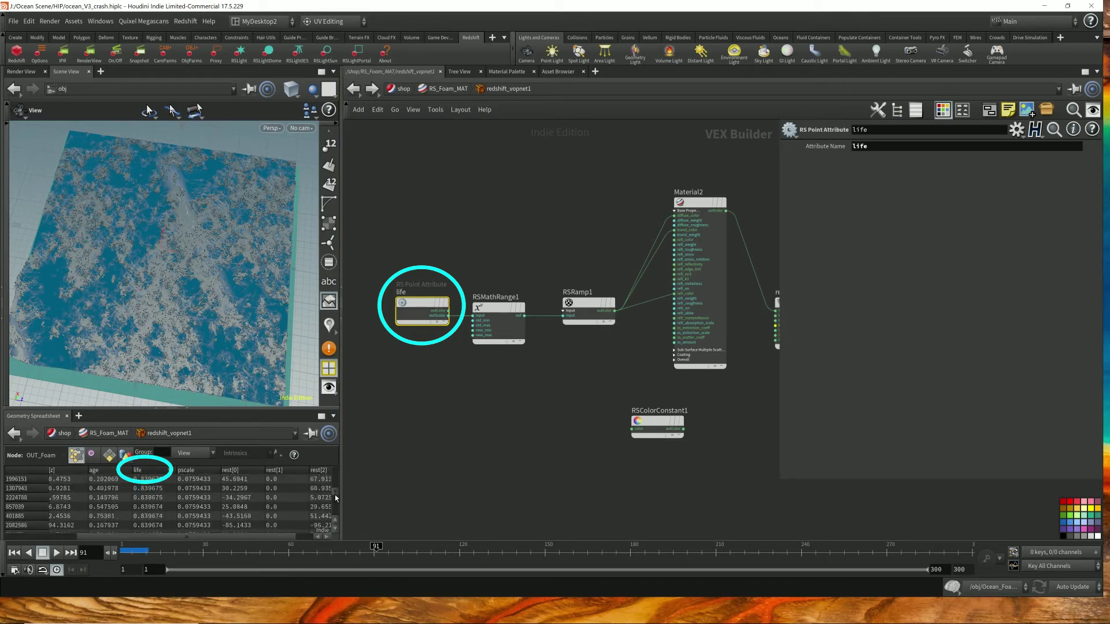
{"action": "left_click_drag", "start_coordinate": [334, 495], "coordinate": [337, 534]}
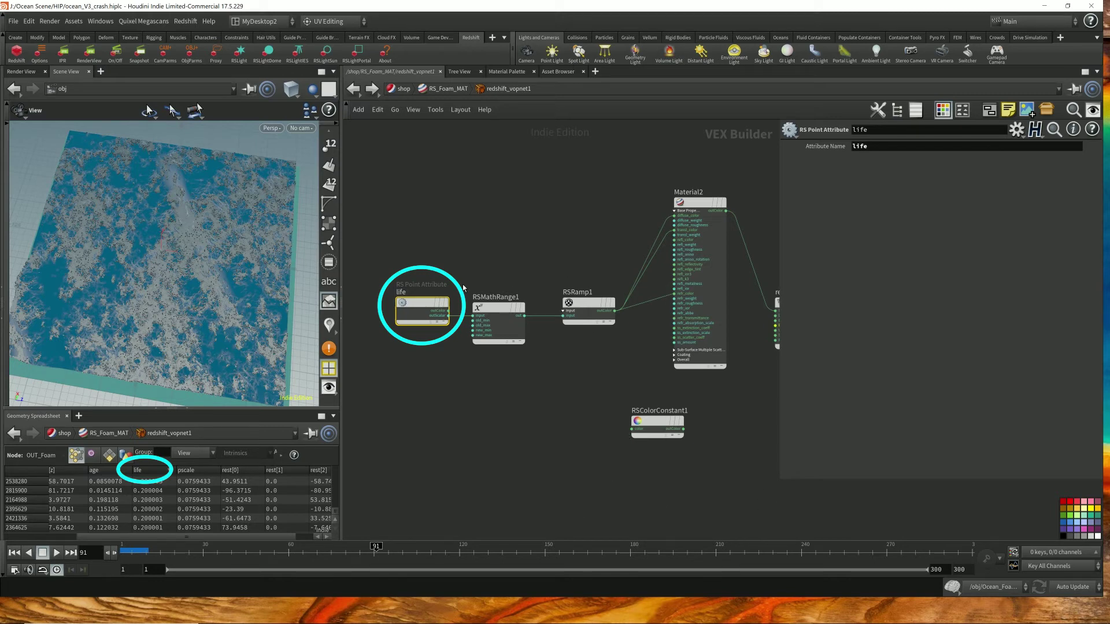
{"action": "left_click", "coordinate": [23, 72]}
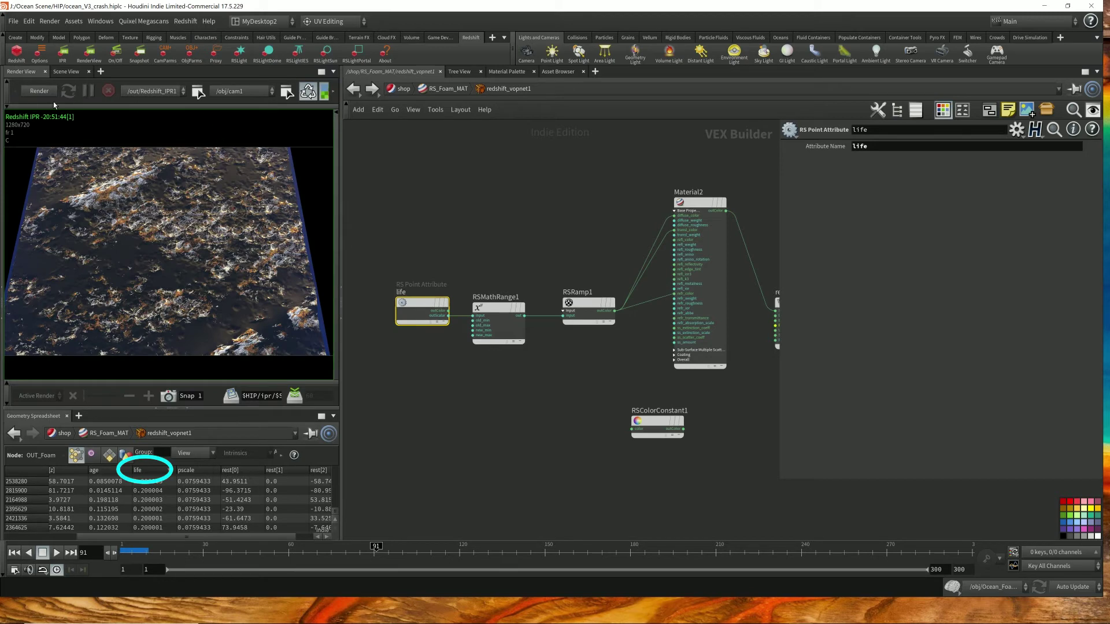
- Wire the life node's outScalar straight into redshift_material1 and render an IPR preview
{"action": "middle_click_drag", "start_coordinate": [526, 419], "coordinate": [492, 390]}
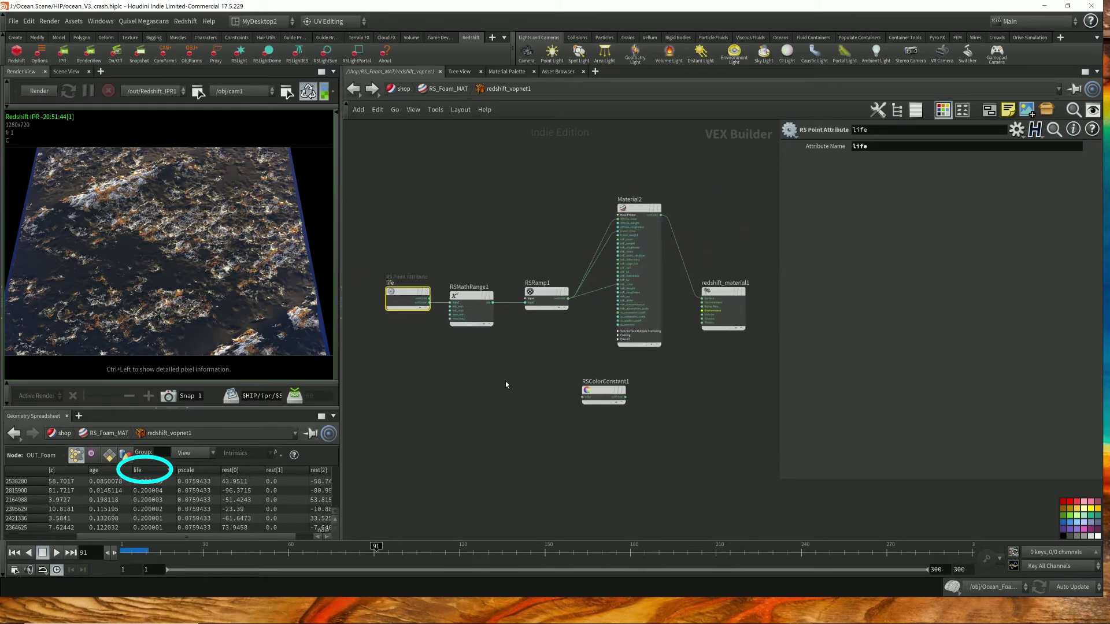
{"action": "key", "text": "h"}
{"action": "left_click_drag", "start_coordinate": [390, 316], "coordinate": [386, 405]}
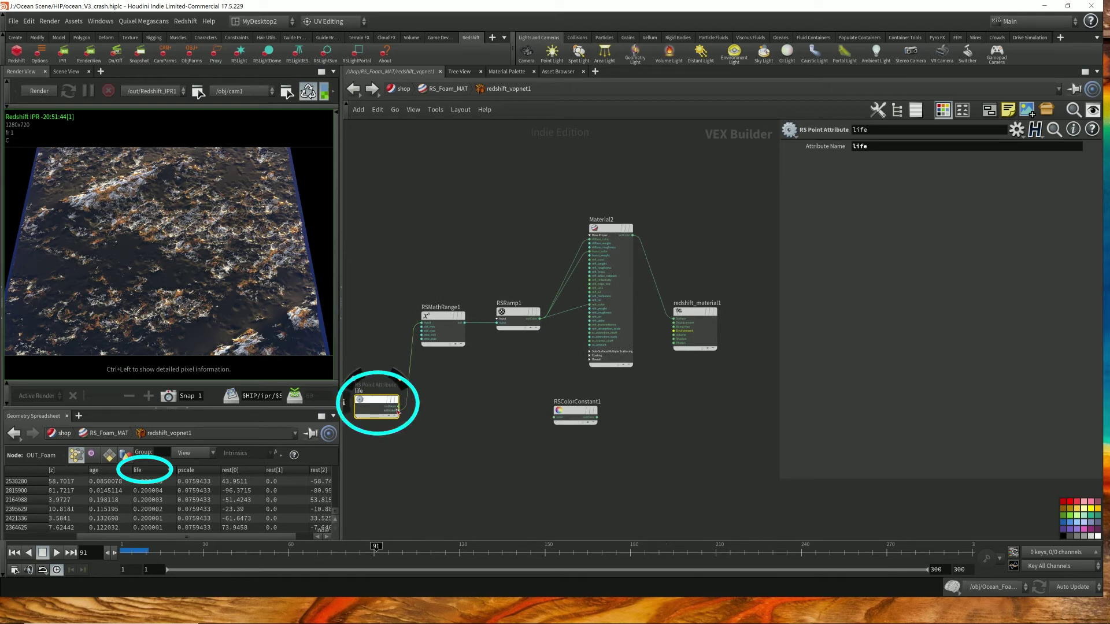
{"action": "left_click_drag", "start_coordinate": [401, 414], "coordinate": [679, 325]}
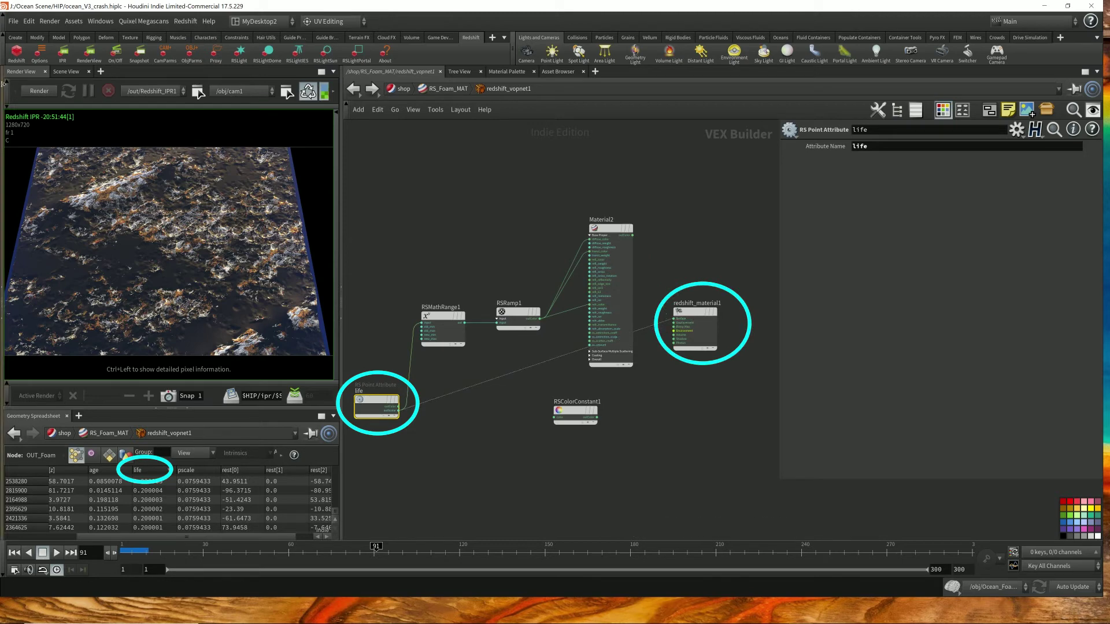
{"action": "left_click", "coordinate": [40, 91]}
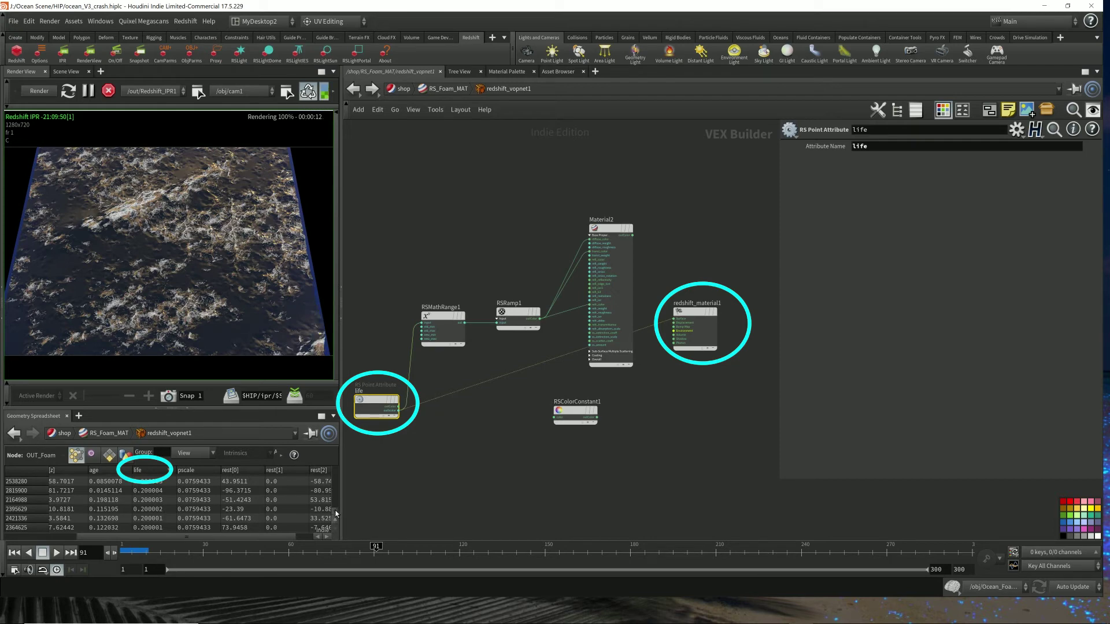
{"action": "left_click_drag", "start_coordinate": [336, 513], "coordinate": [337, 463]}
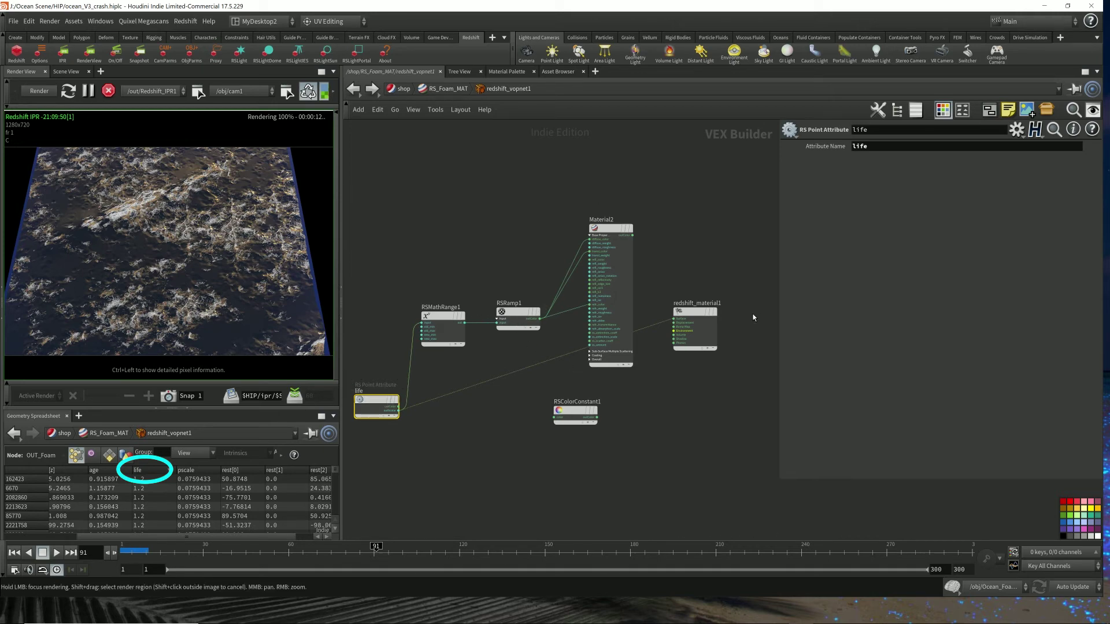
- Reconnect Material2's outColor to redshift_material1's surface, move the life node back, and select RSRamp1
{"action": "left_click", "coordinate": [674, 318]}
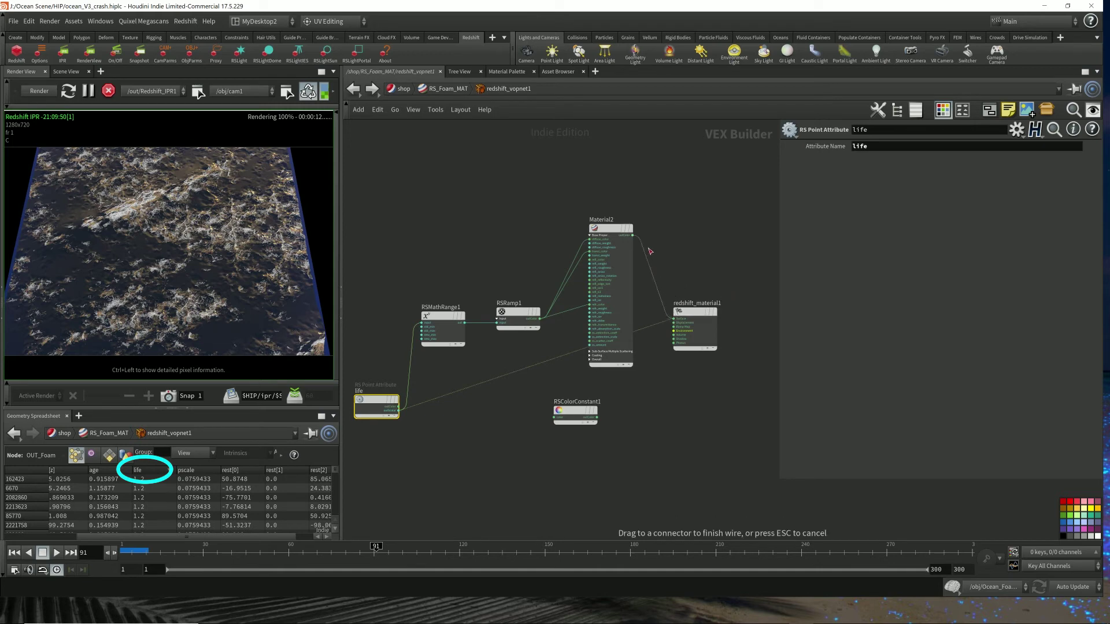
{"action": "left_click", "coordinate": [645, 245]}
{"action": "left_click_drag", "start_coordinate": [375, 404], "coordinate": [379, 318]}
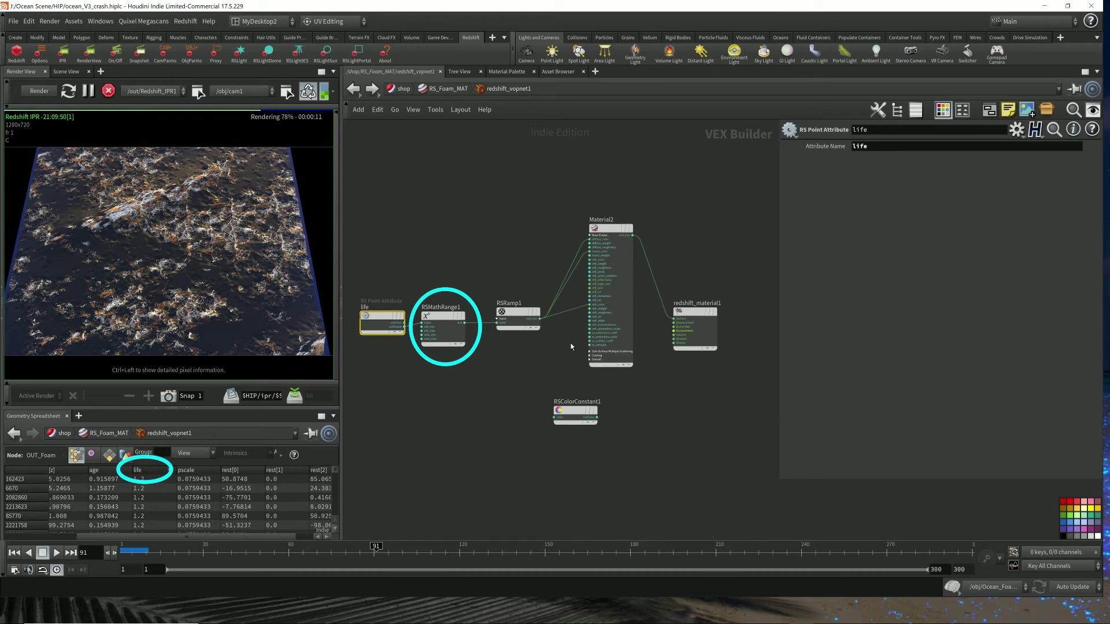
{"action": "left_click", "coordinate": [515, 315]}
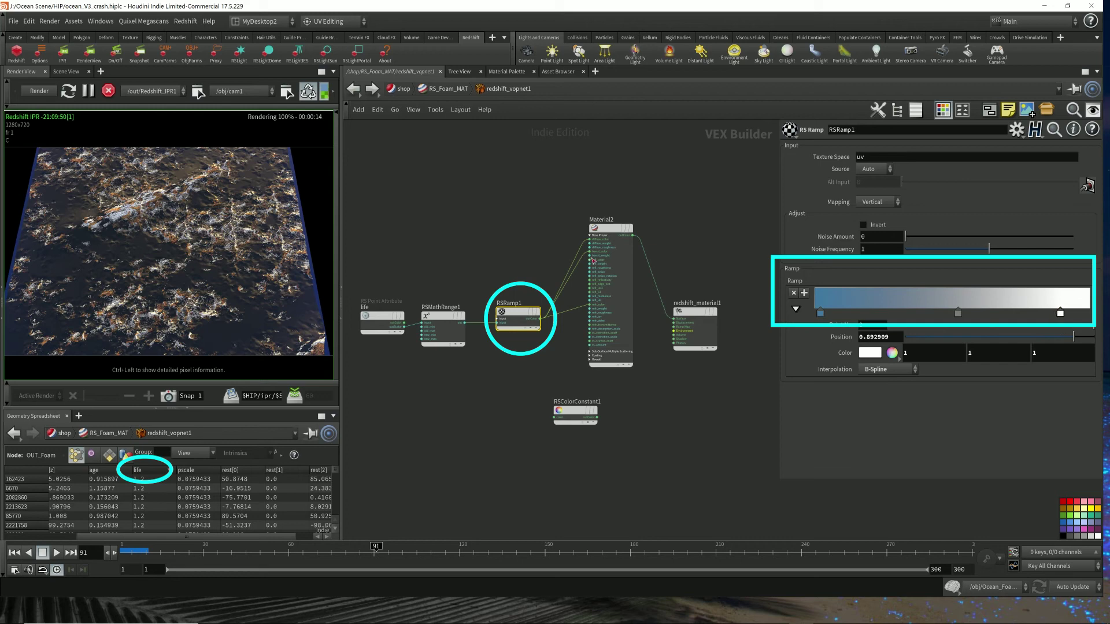
{"action": "left_click", "coordinate": [614, 234]}
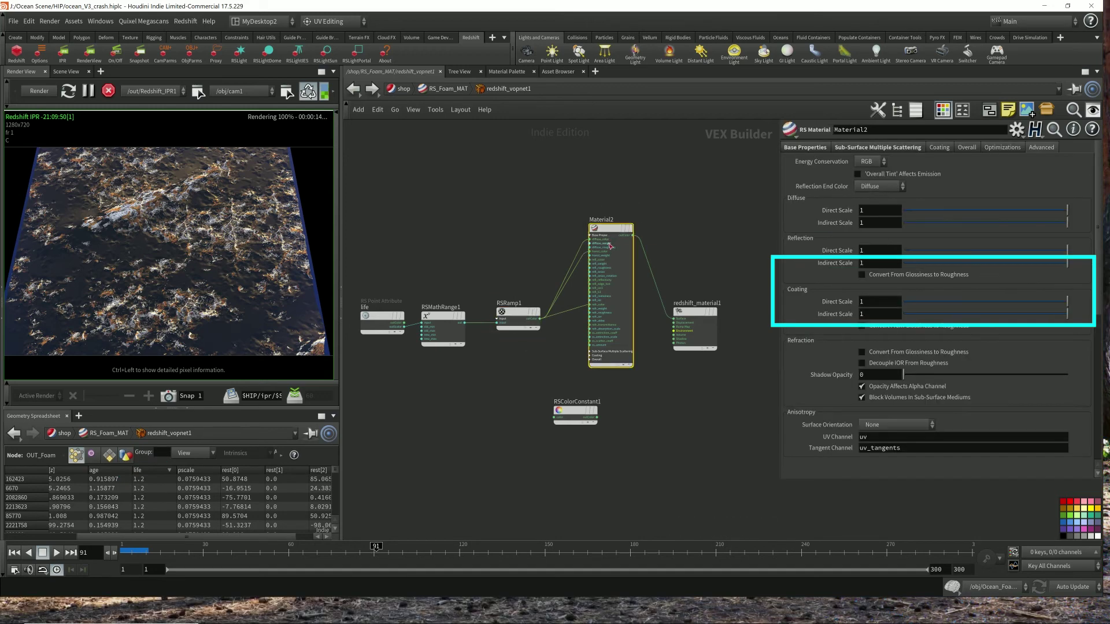
{"action": "scroll", "coordinate": [614, 234], "scroll_direction": "up", "scroll_amount": 5}
{"action": "left_click", "coordinate": [417, 410]}
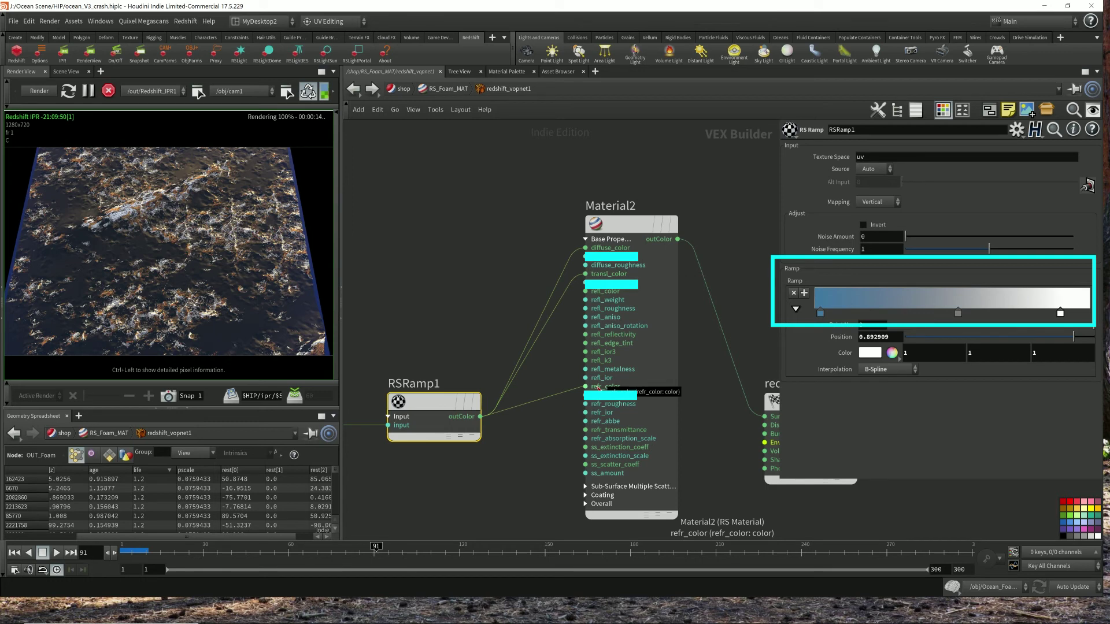
{"action": "scroll", "coordinate": [664, 359], "scroll_direction": "down", "scroll_amount": 3}
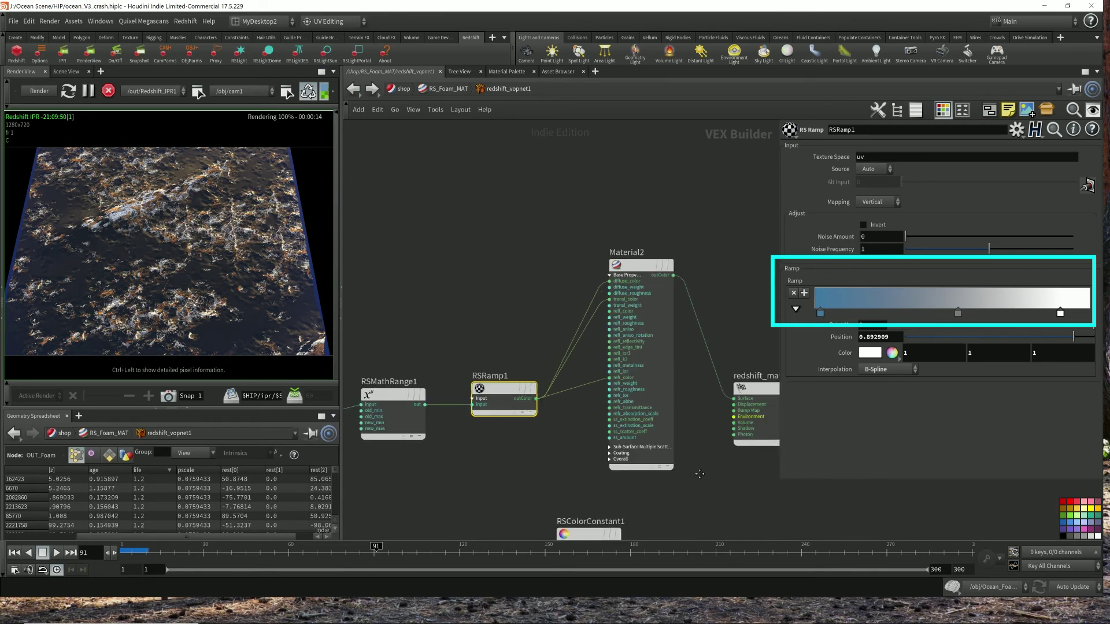
{"action": "middle_click_drag", "start_coordinate": [665, 359], "coordinate": [637, 397]}
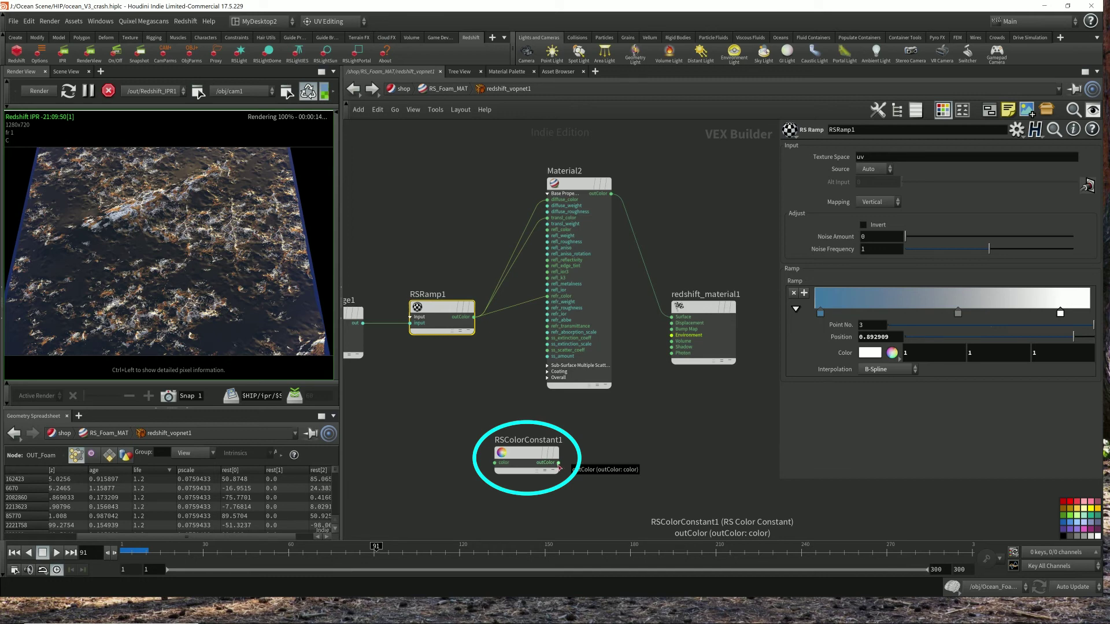
{"action": "left_click", "coordinate": [535, 469]}
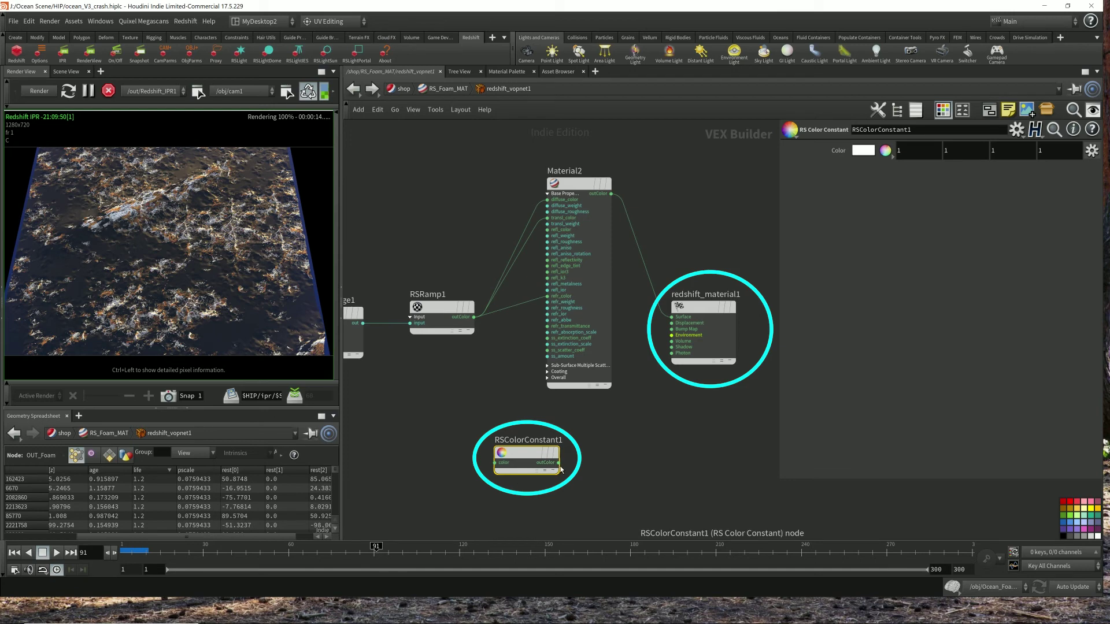
{"action": "left_click_drag", "start_coordinate": [559, 469], "coordinate": [671, 317]}
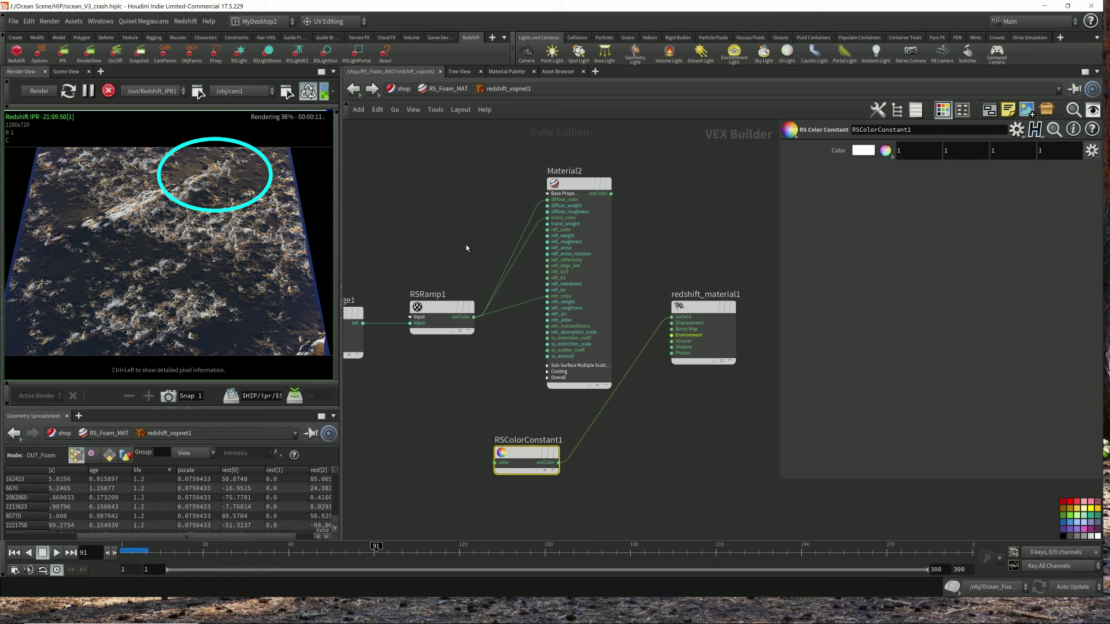
{"action": "left_click", "coordinate": [671, 316]}
{"action": "left_click", "coordinate": [611, 194]}
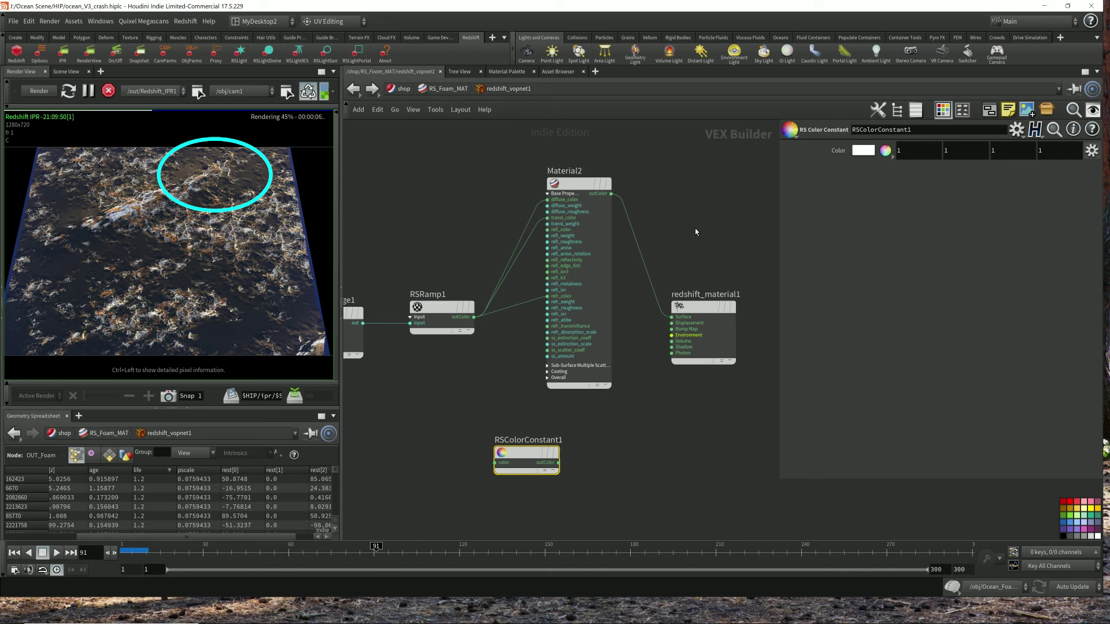
{"action": "scroll", "coordinate": [695, 228], "scroll_direction": "down", "scroll_amount": 2}
{"action": "key", "text": "h"}
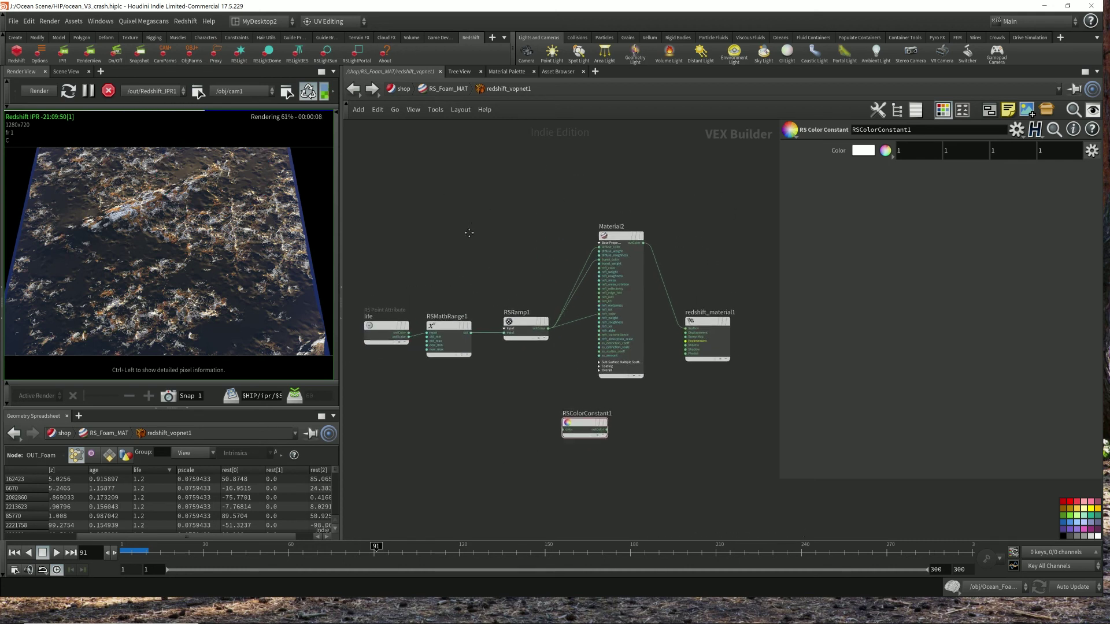